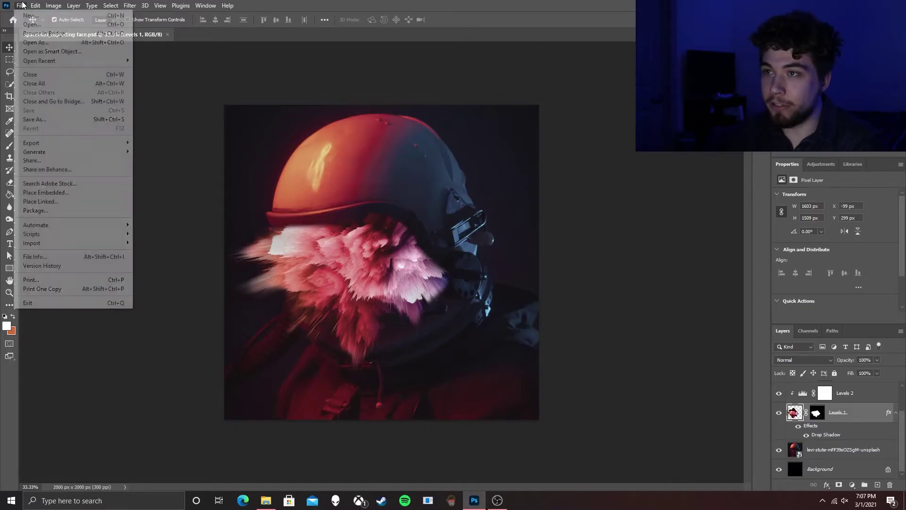
# Create Untitled-1 from the 2000 × 2000 px, 300 ppi preset with Black background contents.
pyautogui.press('Escape')
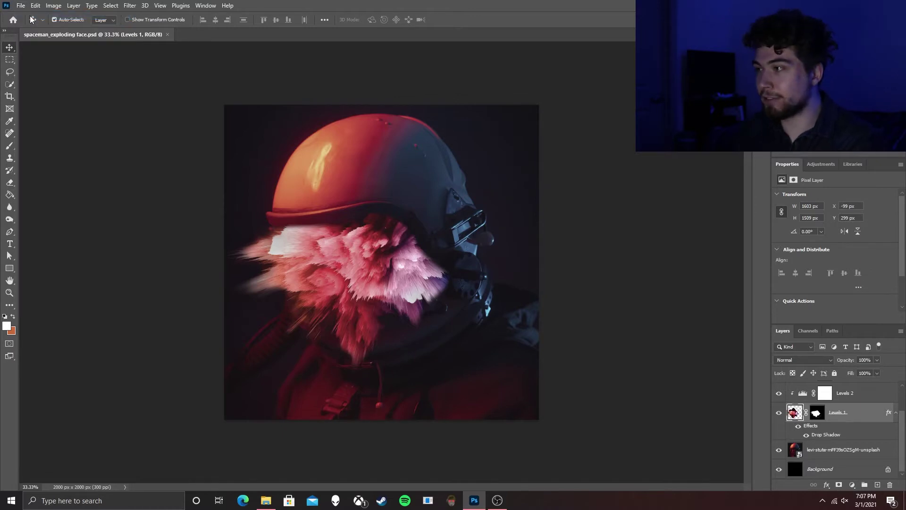
pyautogui.hotkey('ctrl', 'n')
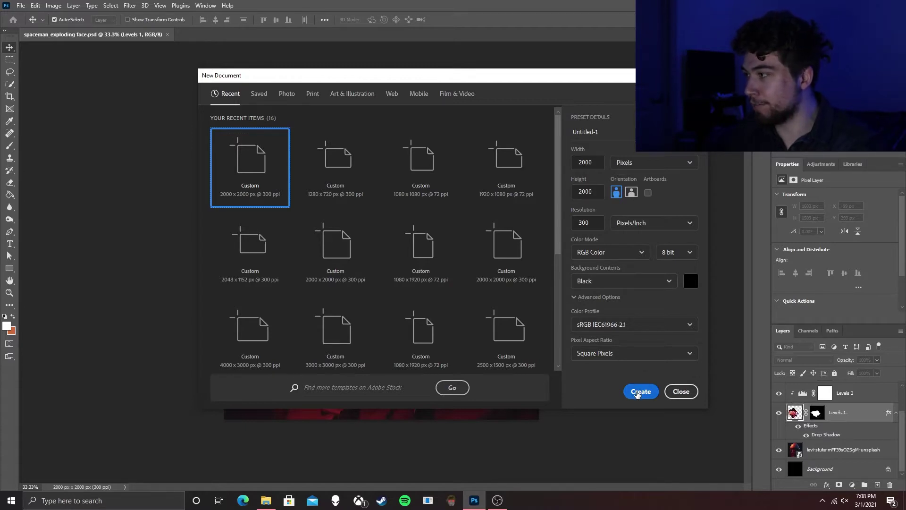
pyautogui.click(637, 393)
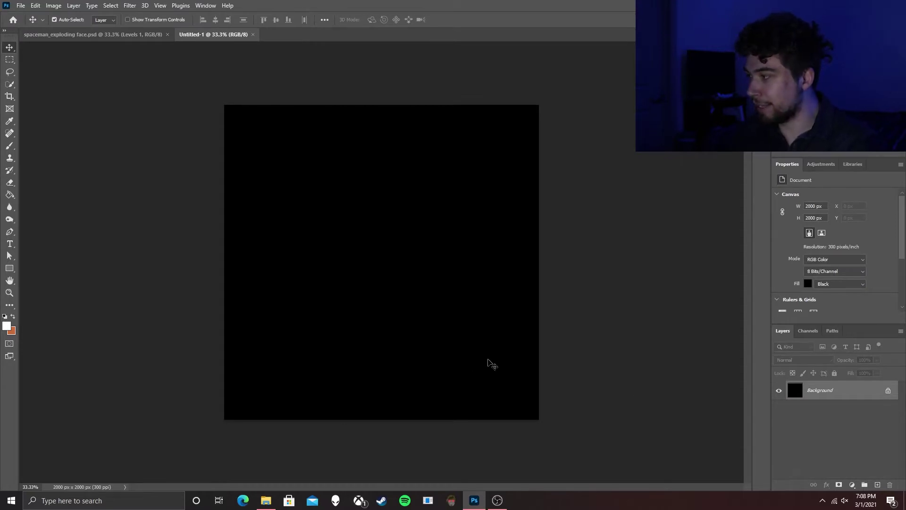
# Place levi-stute-mFF39sOZSgM-unsplash.jpg on the canvas, scaled up to fill it and nudged slightly lower.
pyautogui.click(266, 501)
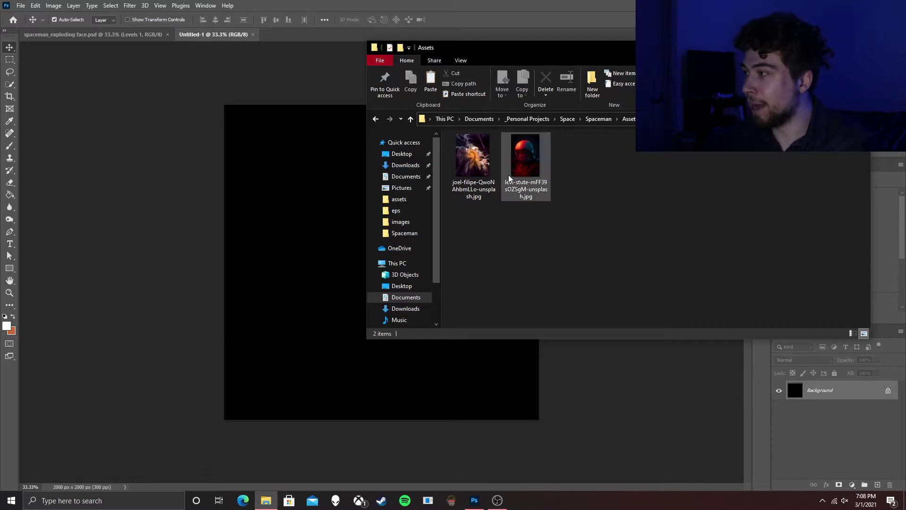
pyautogui.click(523, 168)
pyautogui.moveTo(350, 252); pyautogui.dragTo(333, 261)
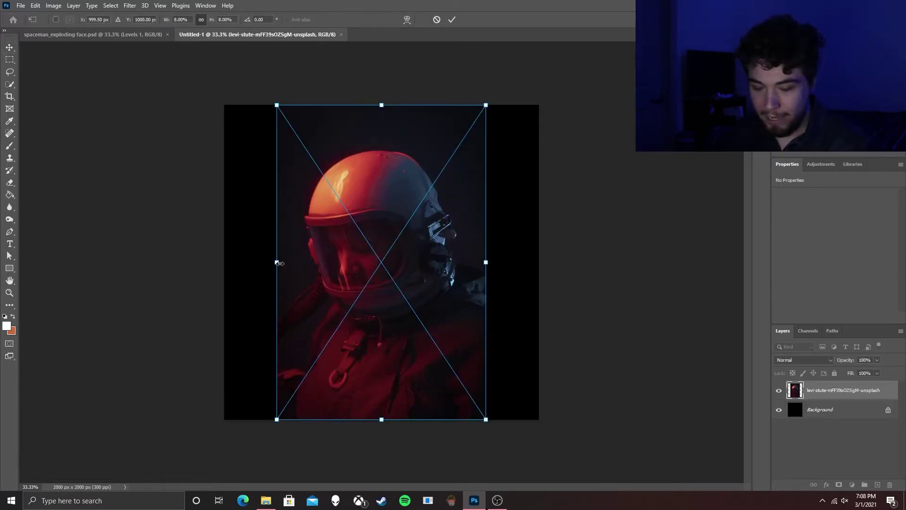
pyautogui.moveTo(277, 262); pyautogui.dragTo(217, 262)
pyautogui.moveTo(317, 234); pyautogui.dragTo(315, 259)
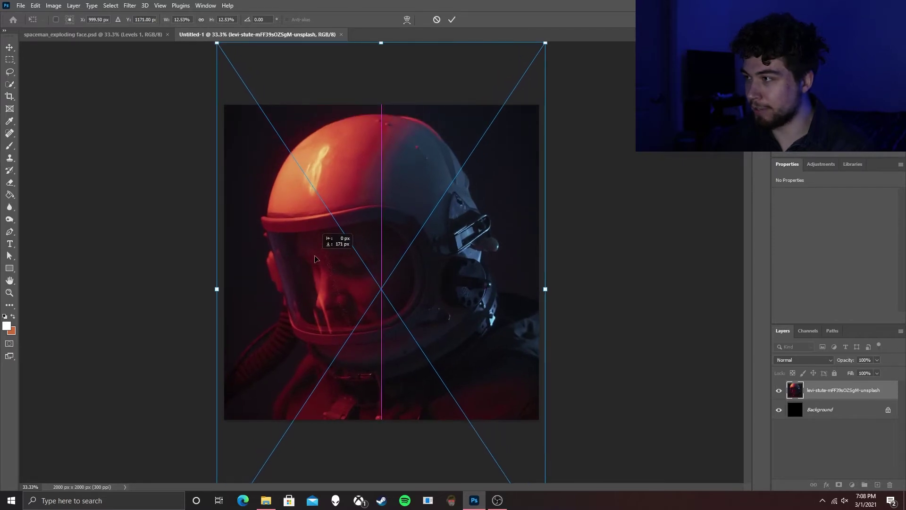
pyautogui.click(454, 19)
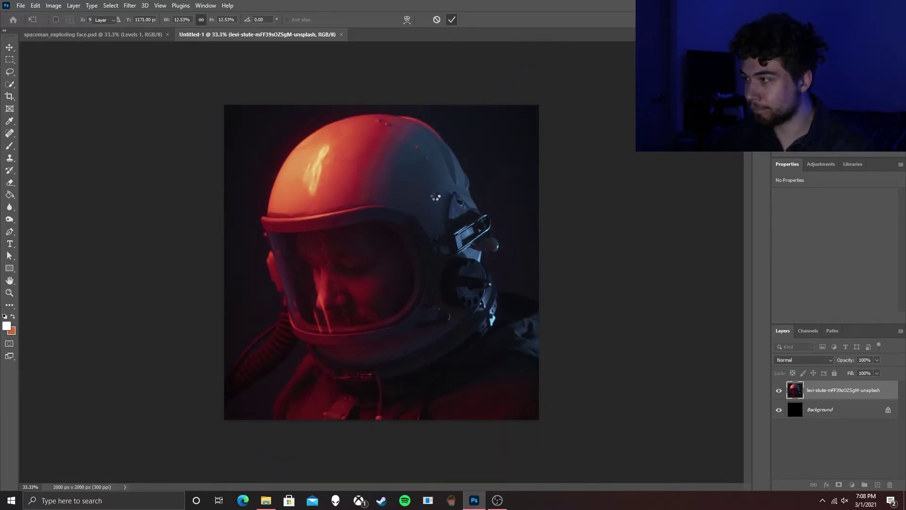
pyautogui.click(264, 502)
# Place joel-filipe-QwoNAhbmLLo-unsplash.jpg as a smart object layer above the astronaut photo.
pyautogui.click(474, 175)
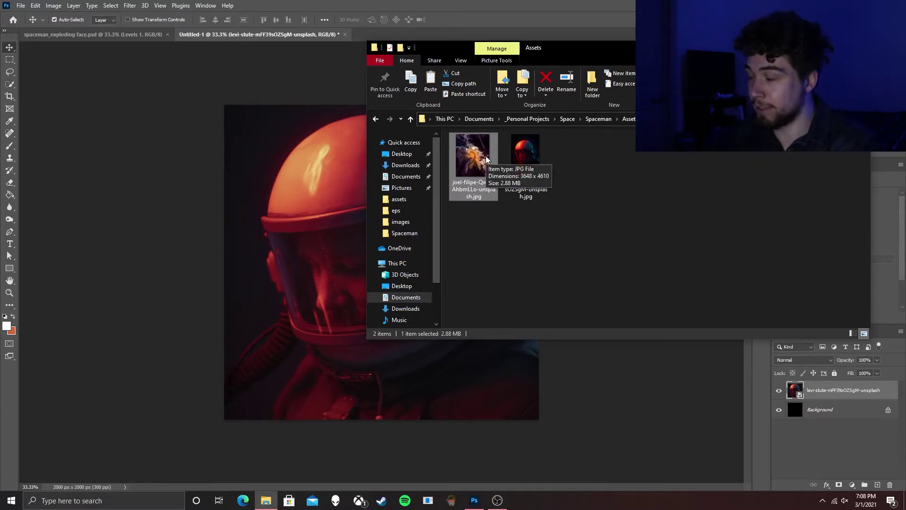
pyautogui.moveTo(428, 177); pyautogui.dragTo(331, 236)
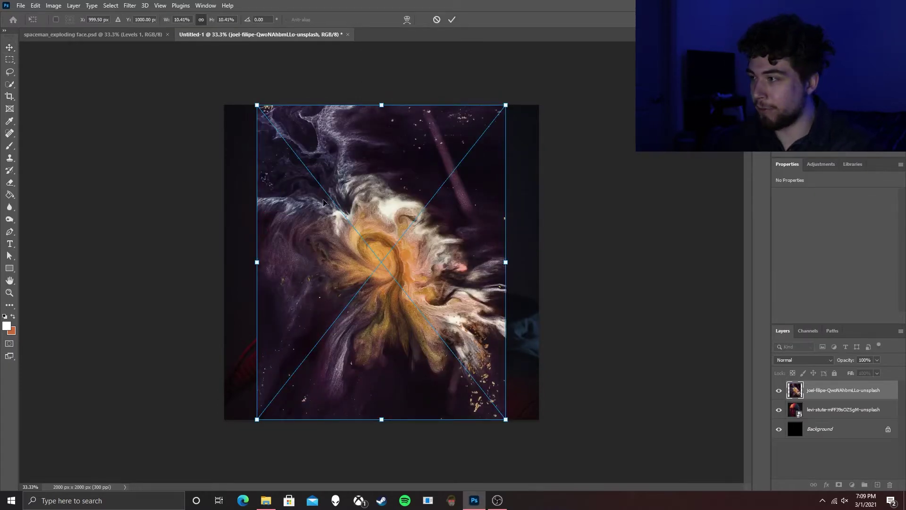
pyautogui.click(453, 20)
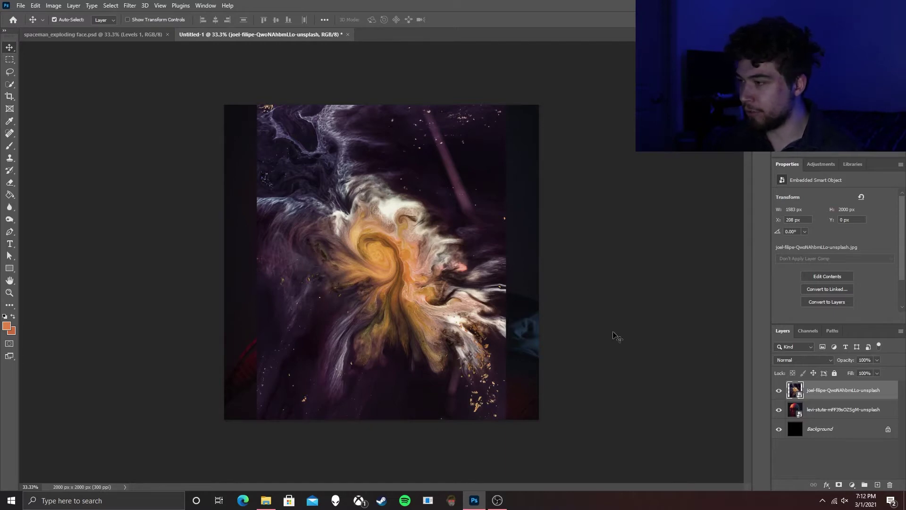
pyautogui.moveTo(386, 273); pyautogui.dragTo(505, 264)
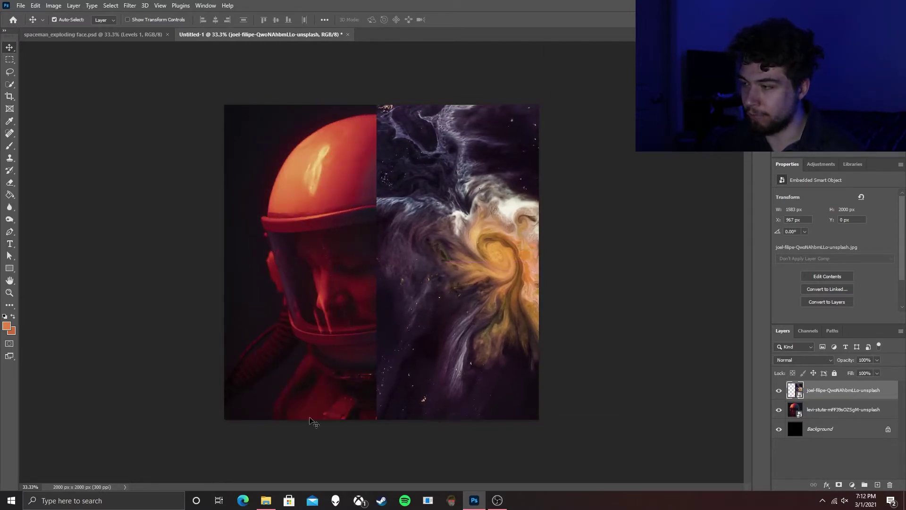
pyautogui.moveTo(403, 249); pyautogui.dragTo(560, 241)
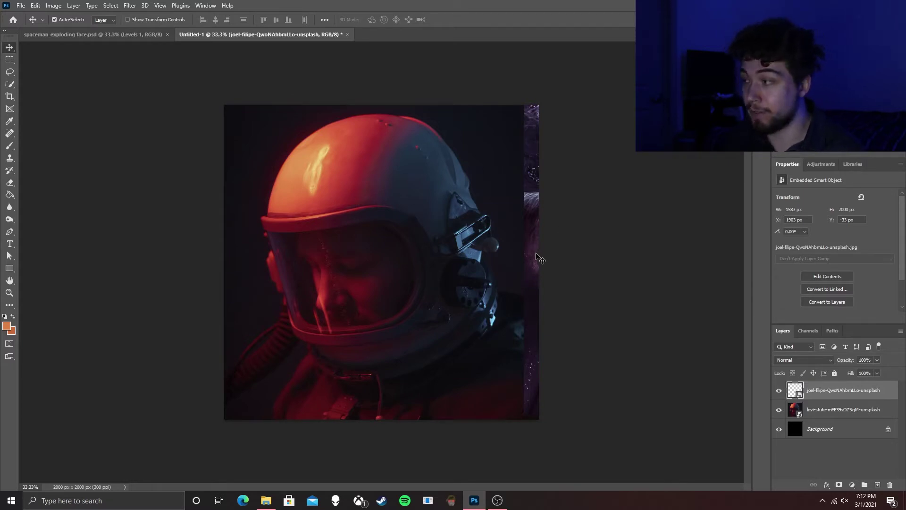
pyautogui.moveTo(538, 257); pyautogui.dragTo(279, 256)
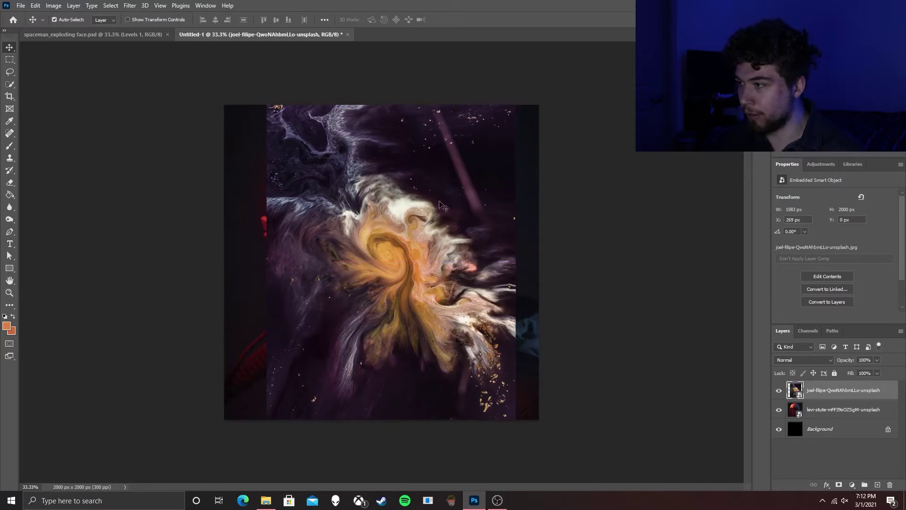
pyautogui.moveTo(369, 276); pyautogui.dragTo(348, 275)
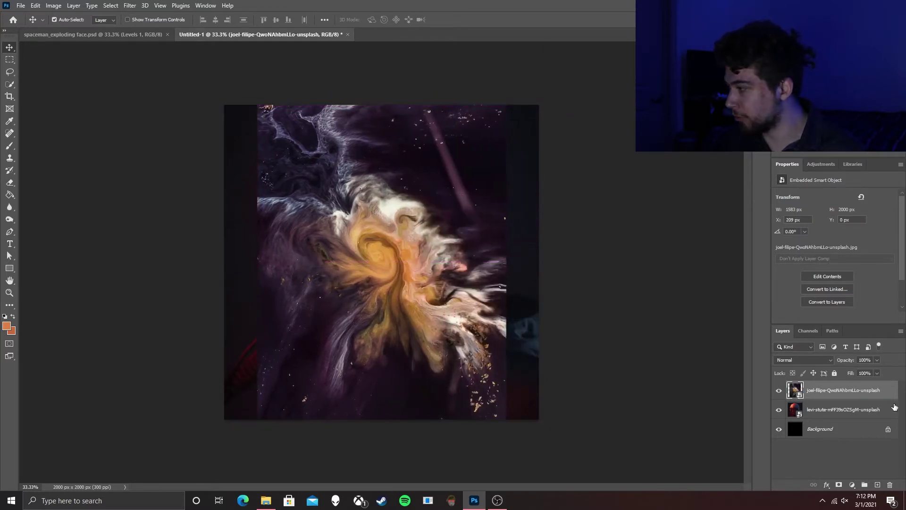
# Add a Hue/Saturation adjustment clipped to the fluid image, shifting its orange towards red.
pyautogui.click(819, 161)
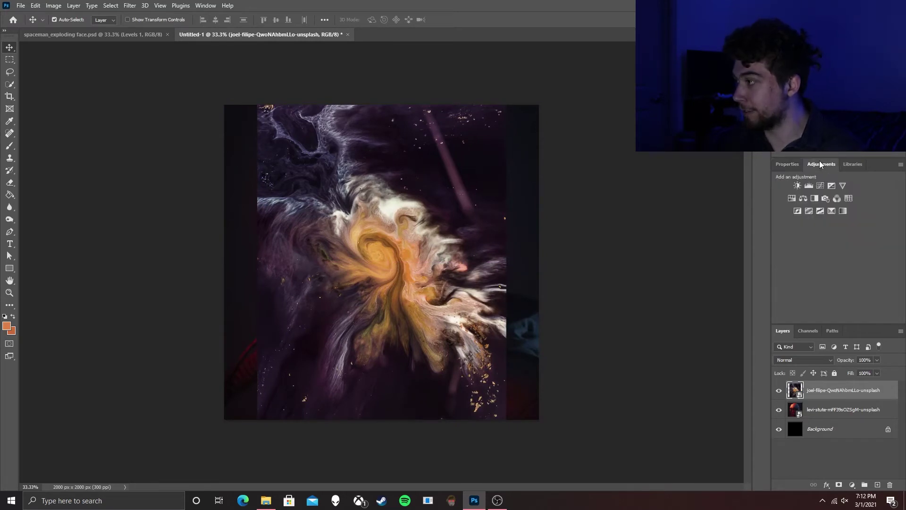
pyautogui.click(792, 198)
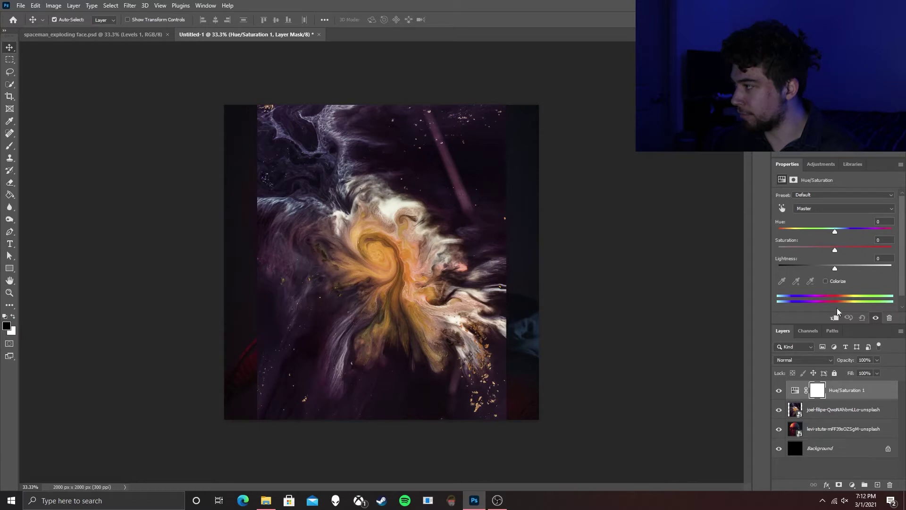
pyautogui.click(834, 317)
pyautogui.moveTo(836, 233); pyautogui.dragTo(820, 233)
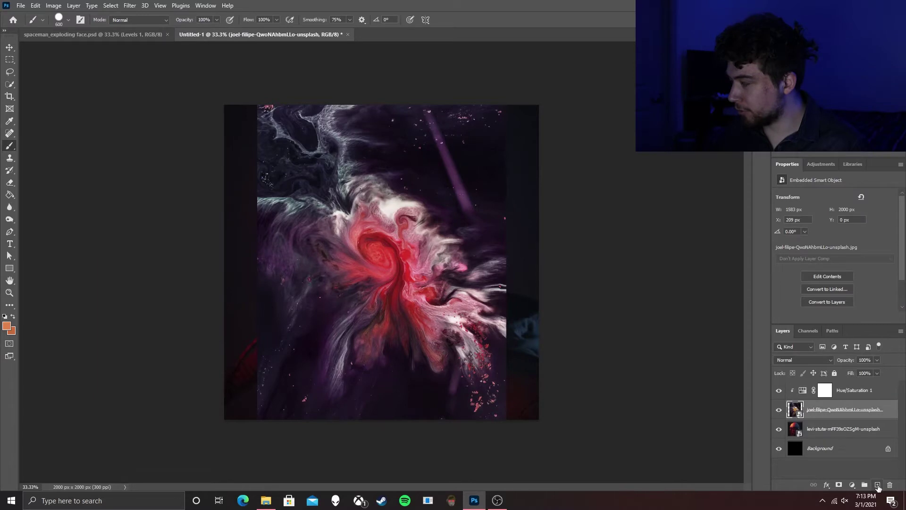
# Add a new Layer 1 in Color blend mode above the fluid image.
pyautogui.click(878, 485)
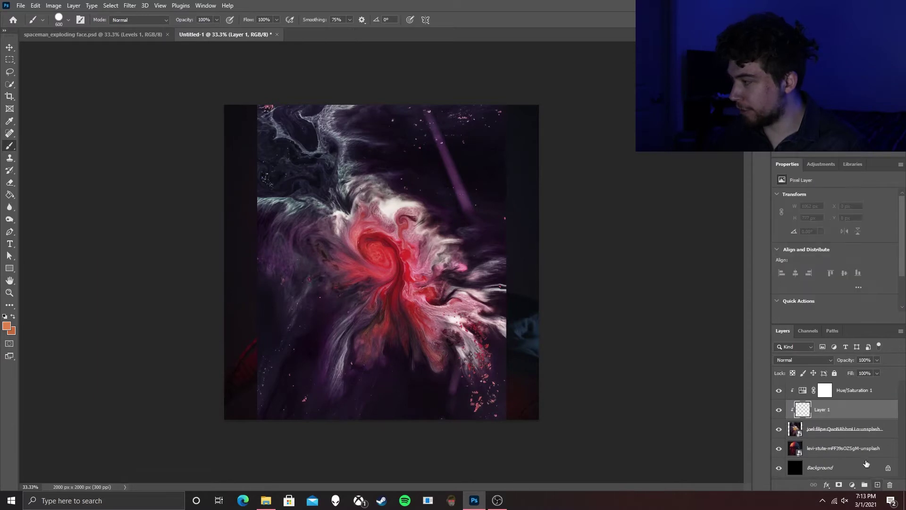
pyautogui.click(809, 359)
pyautogui.click(808, 476)
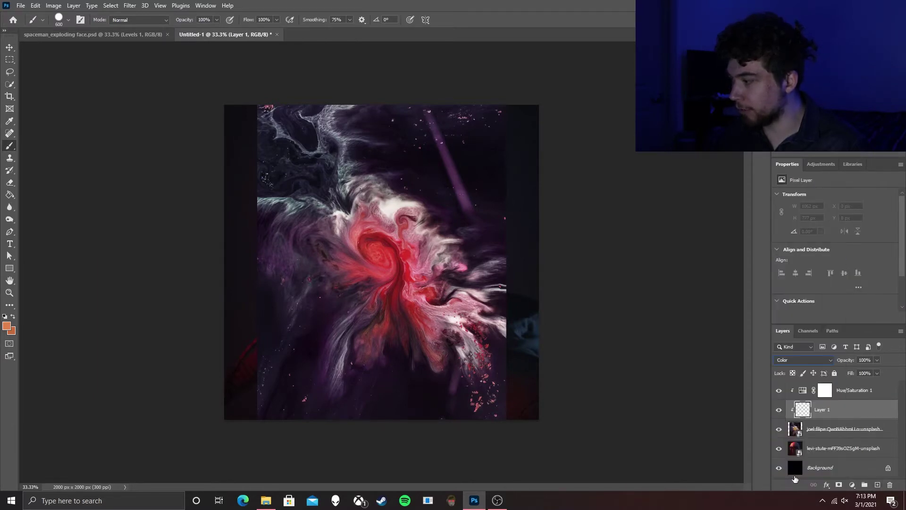
pyautogui.click(11, 121)
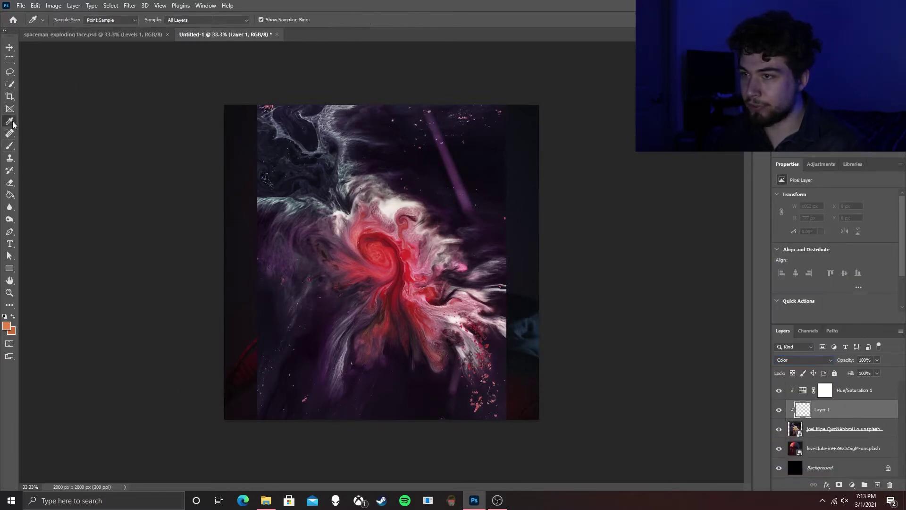
pyautogui.click(779, 430)
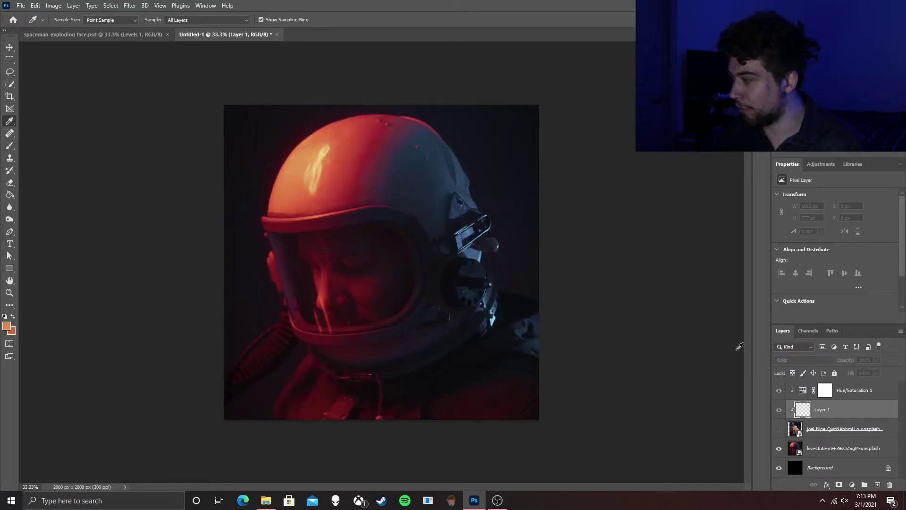
pyautogui.click(779, 429)
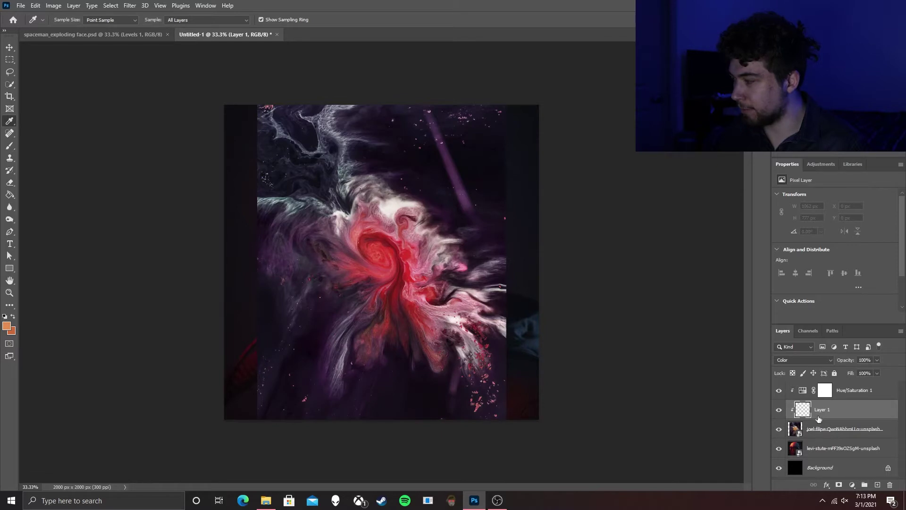
# Move Layer 1 above the adjustment and paint orange with a soft brush over the upper-left and centre.
pyautogui.press('b')
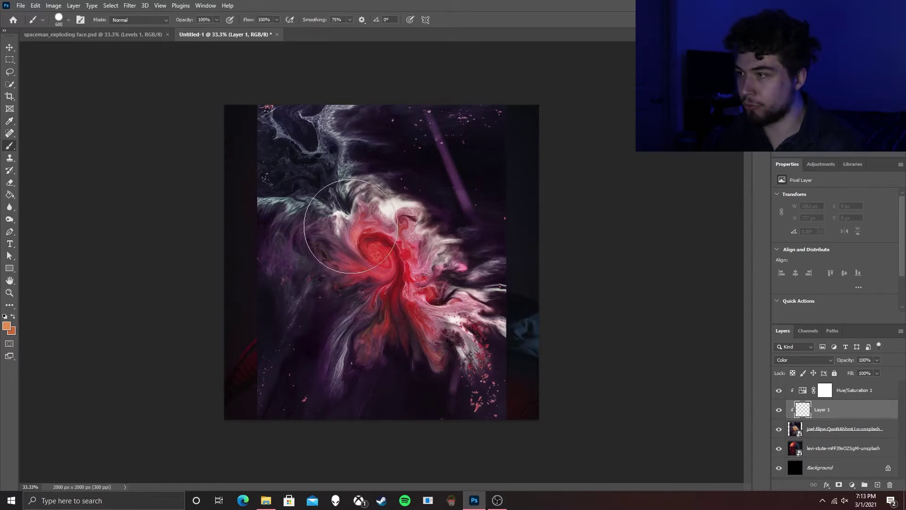
pyautogui.click(68, 20)
pyautogui.moveTo(78, 71); pyautogui.dragTo(32, 76)
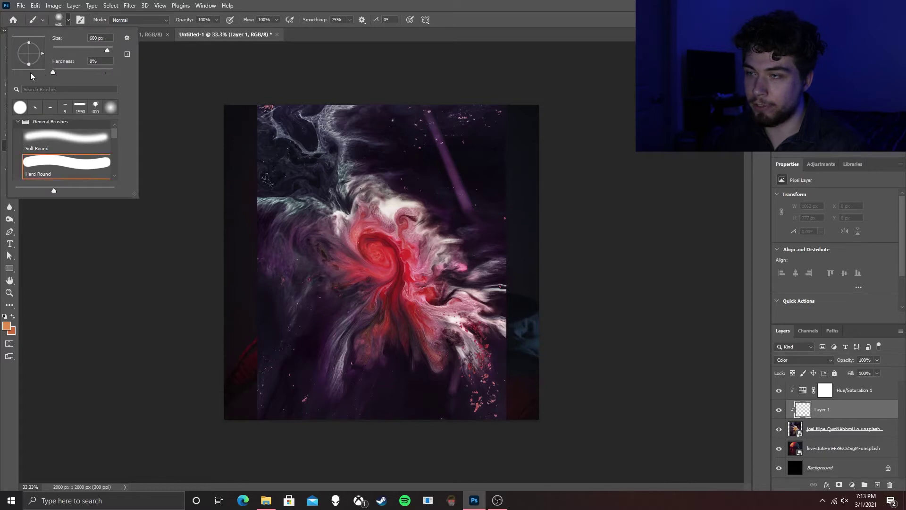
pyautogui.click(69, 23)
pyautogui.hotkey('ctrl', 'z')
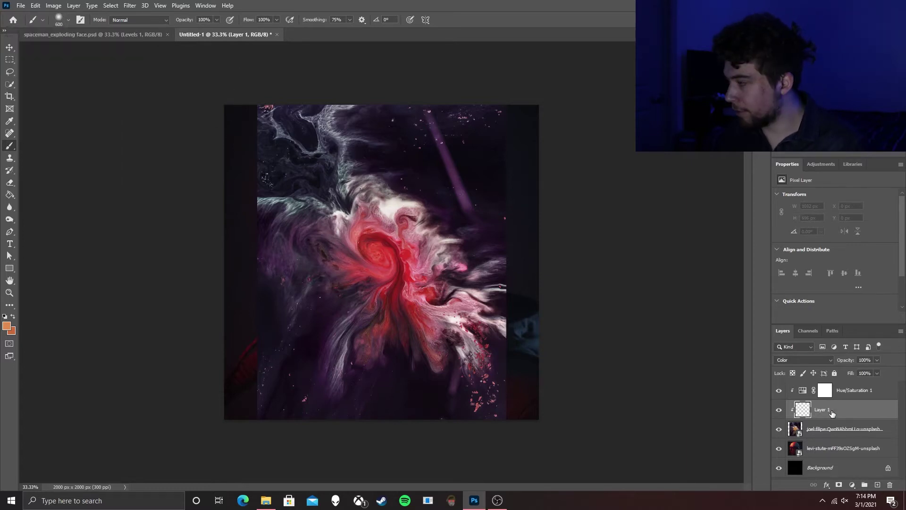
pyautogui.moveTo(832, 413); pyautogui.dragTo(837, 387)
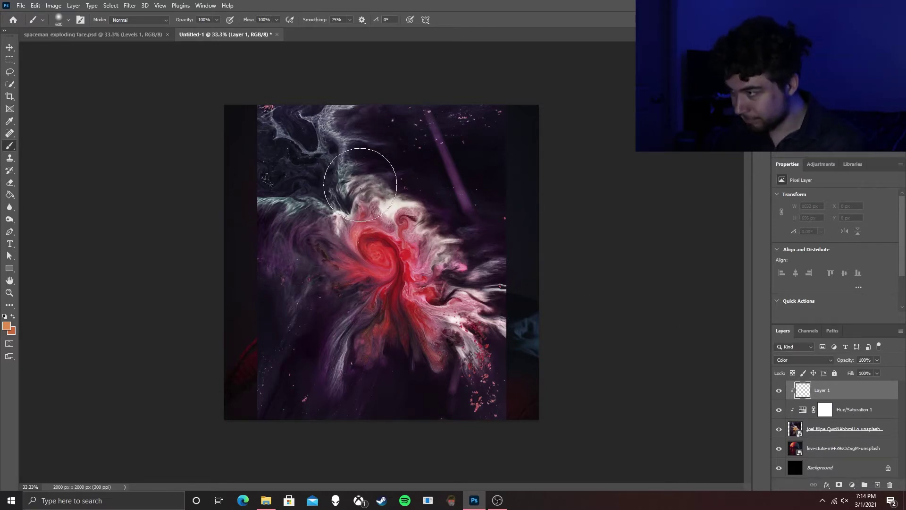
pyautogui.moveTo(283, 121)
pyautogui.mouseDown()
pyautogui.moveTo(243, 158)
pyautogui.moveTo(227, 189)
pyautogui.mouseUp()
pyautogui.moveTo(364, 102)
pyautogui.mouseDown()
pyautogui.moveTo(269, 273)
pyautogui.moveTo(438, 91)
pyautogui.moveTo(253, 327)
pyautogui.moveTo(314, 324)
pyautogui.mouseUp()
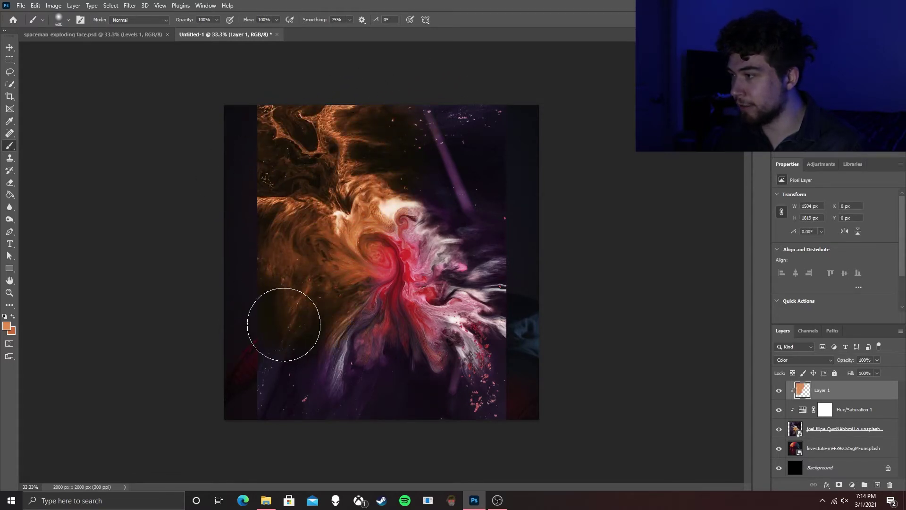
# Sample the helmet visor's blue-grey and paint it over the central and bottom swirl.
pyautogui.click(779, 428)
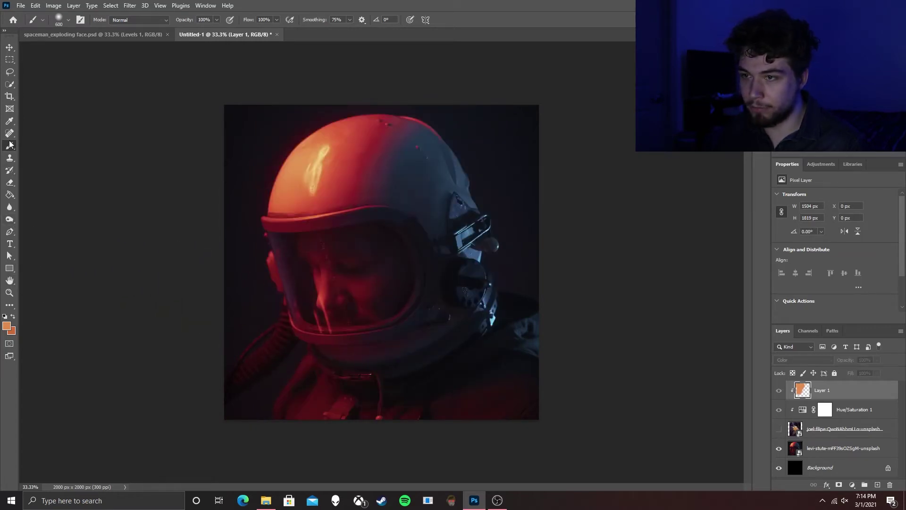
pyautogui.click(9, 121)
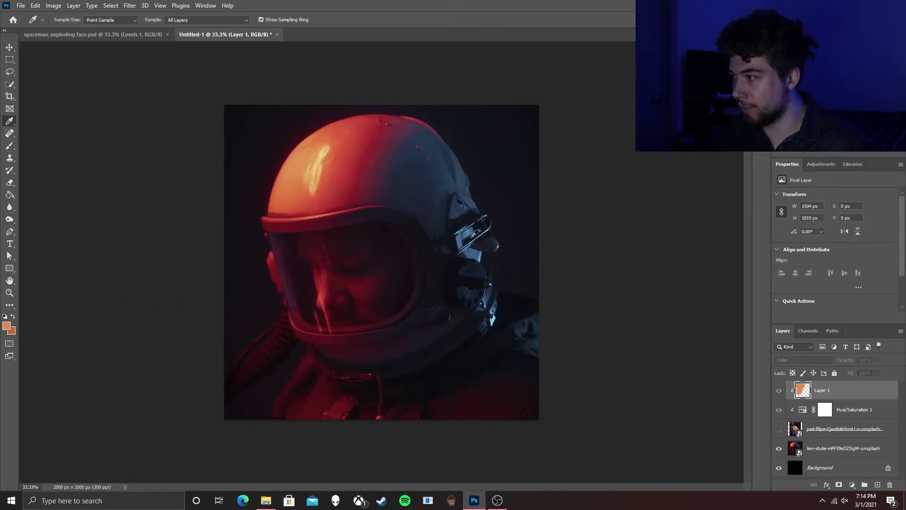
pyautogui.click(465, 230)
pyautogui.click(466, 229)
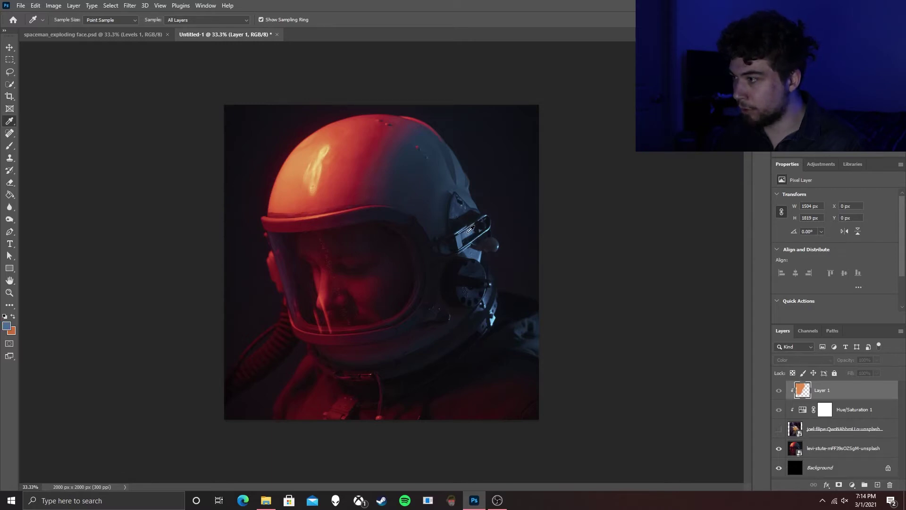
pyautogui.click(779, 429)
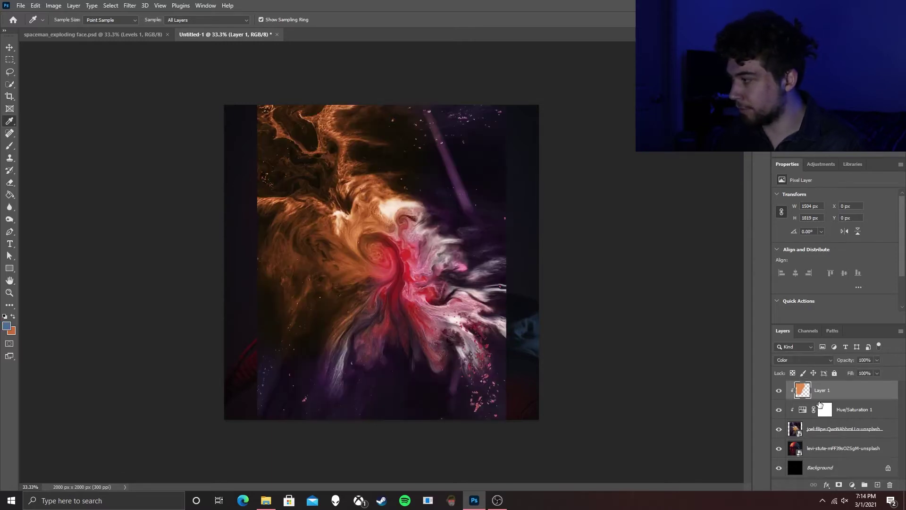
pyautogui.press('b')
pyautogui.moveTo(453, 311)
pyautogui.mouseDown()
pyautogui.moveTo(420, 262)
pyautogui.moveTo(439, 243)
pyautogui.moveTo(452, 201)
pyautogui.moveTo(380, 327)
pyautogui.moveTo(349, 404)
pyautogui.moveTo(416, 364)
pyautogui.moveTo(507, 382)
pyautogui.moveTo(480, 433)
pyautogui.mouseUp()
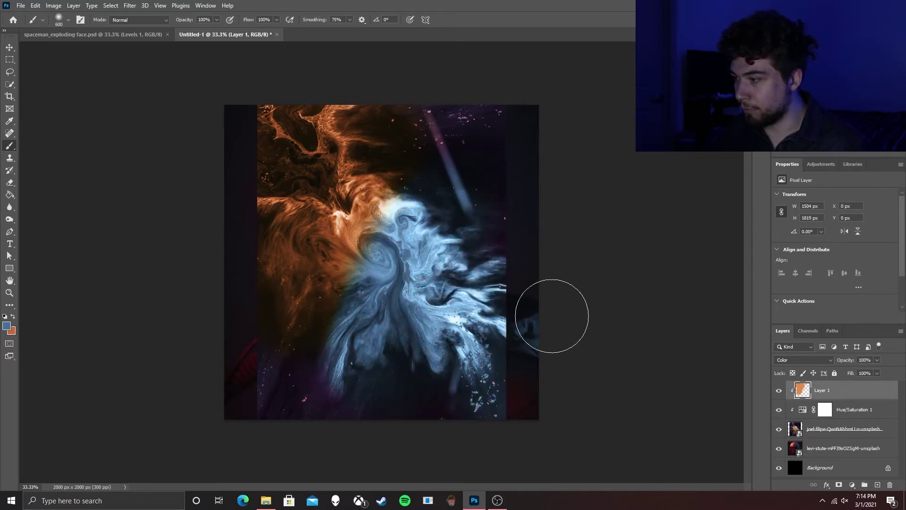
pyautogui.moveTo(300, 430); pyautogui.dragTo(528, 411)
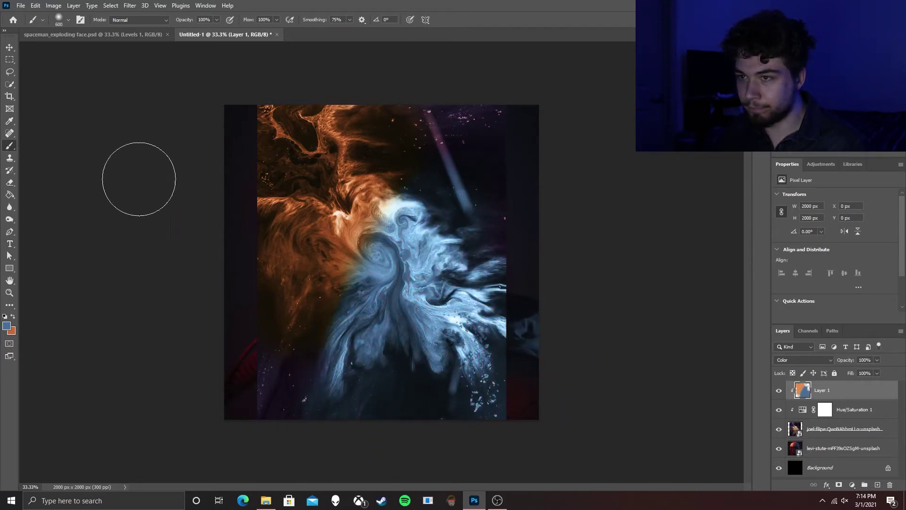
# Partly erase the blue with a 39% opacity eraser, enlarged to size 600.
pyautogui.press('e')
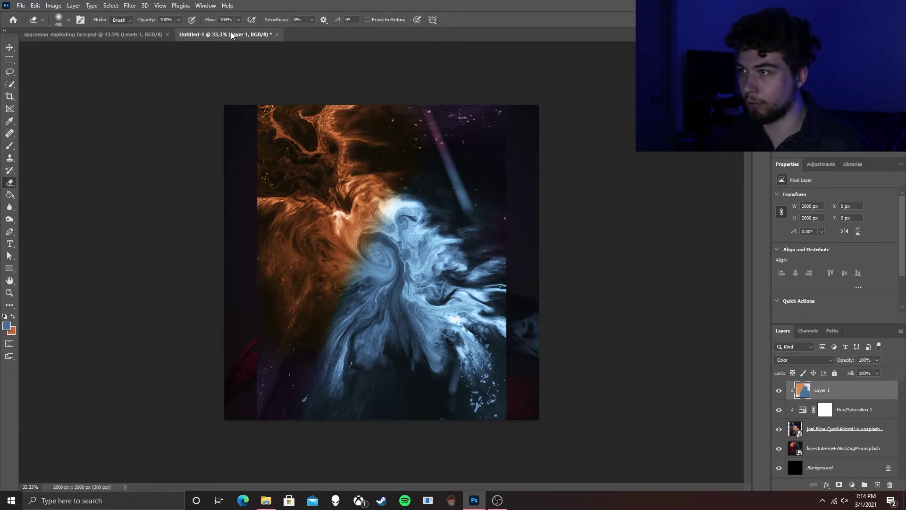
pyautogui.click(177, 21)
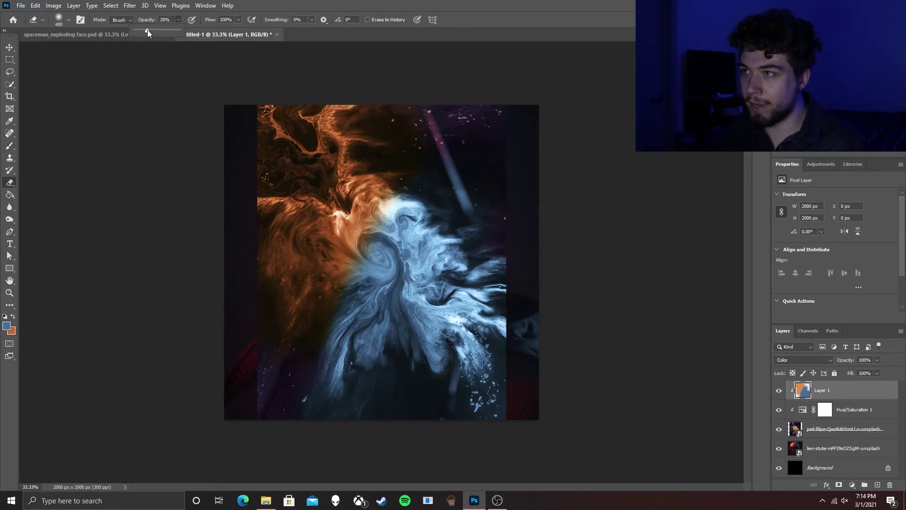
pyautogui.press('Return')
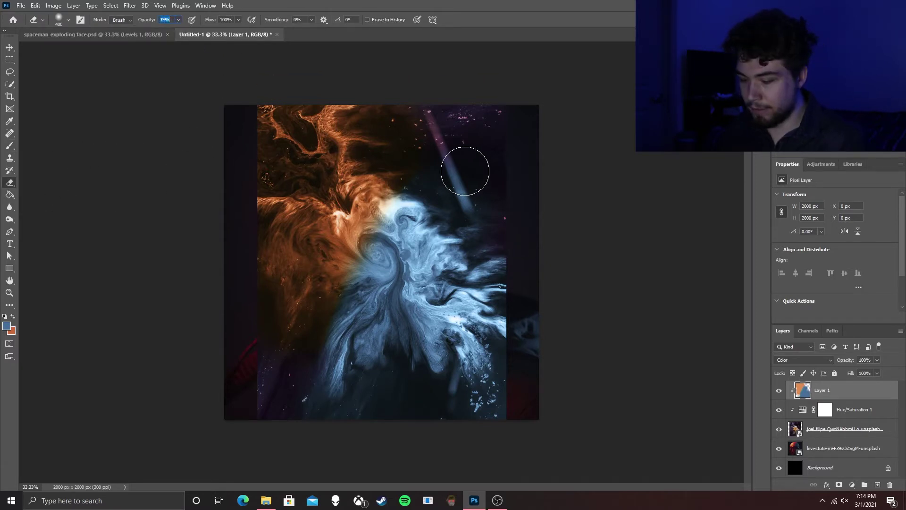
pyautogui.moveTo(419, 178)
pyautogui.mouseDown()
pyautogui.moveTo(345, 269)
pyautogui.moveTo(357, 297)
pyautogui.mouseUp()
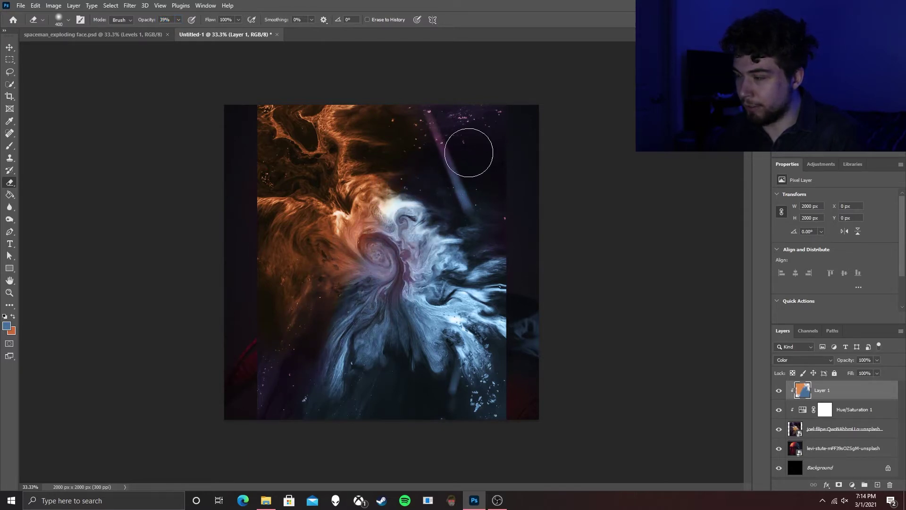
pyautogui.press(']')
pyautogui.press(']')
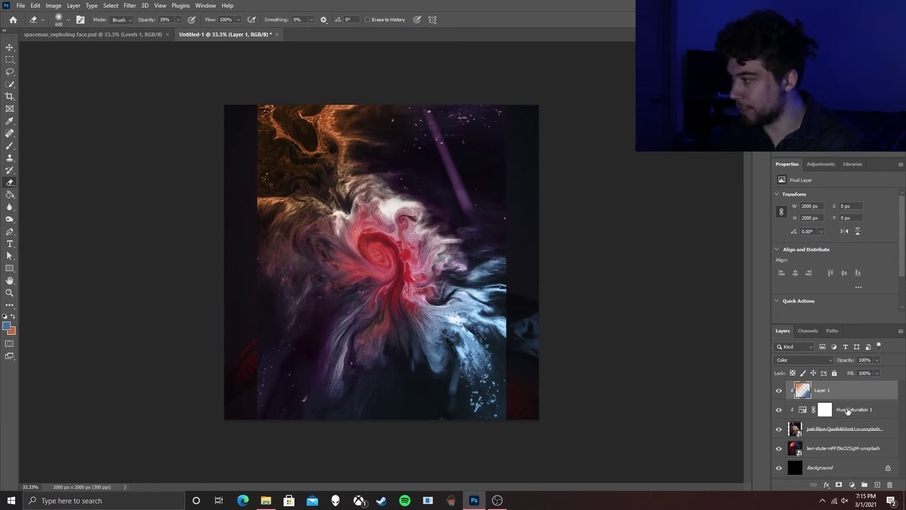
# Sample red from the astronaut photo and paint it over the swirl and lower-right blue area.
pyautogui.click(778, 429)
pyautogui.click(778, 430)
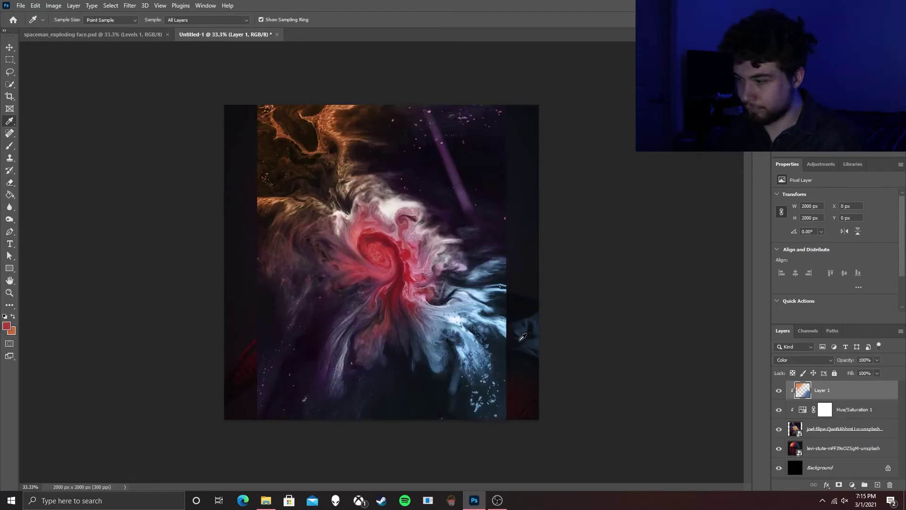
pyautogui.press('b')
pyautogui.moveTo(449, 194); pyautogui.dragTo(235, 442)
pyautogui.click(350, 21)
pyautogui.moveTo(458, 298); pyautogui.dragTo(467, 300)
# Sample orange from the lit helmet, then add the fluid image layer to the selection.
pyautogui.press('e')
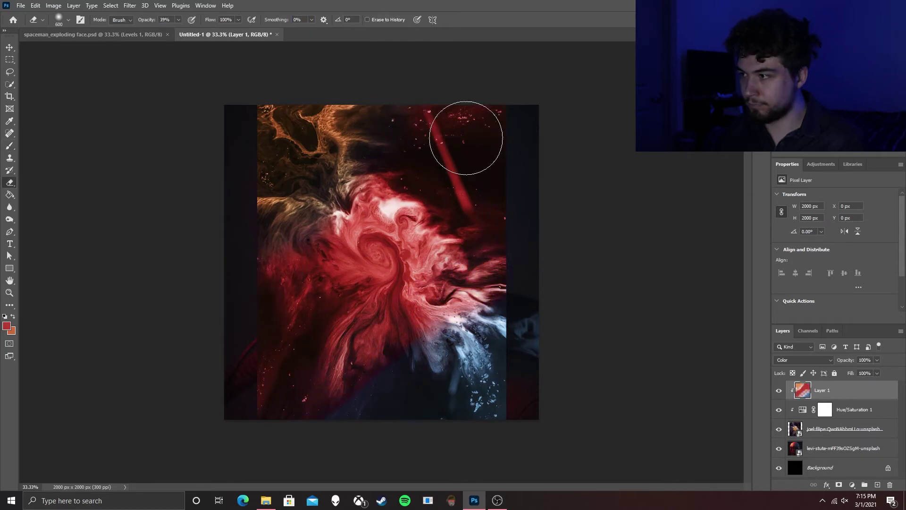
pyautogui.press('b')
pyautogui.click(778, 429)
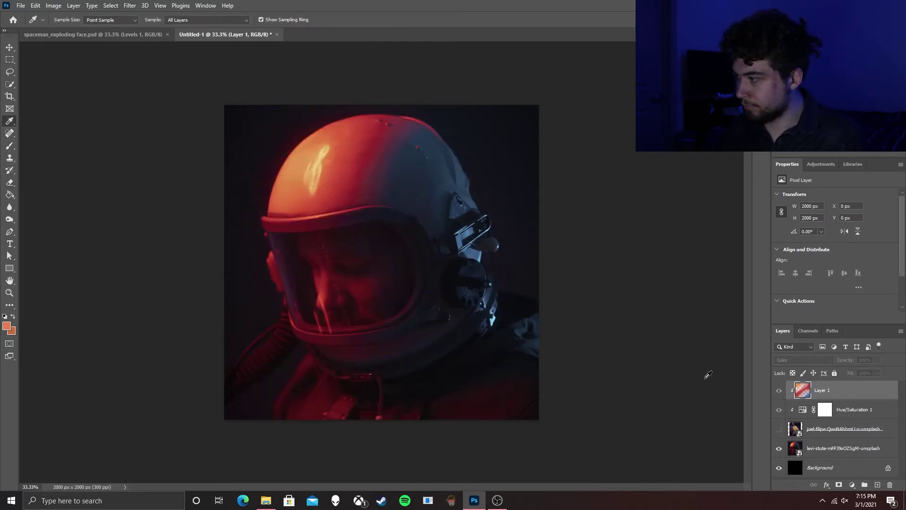
pyautogui.click(779, 430)
pyautogui.press('e')
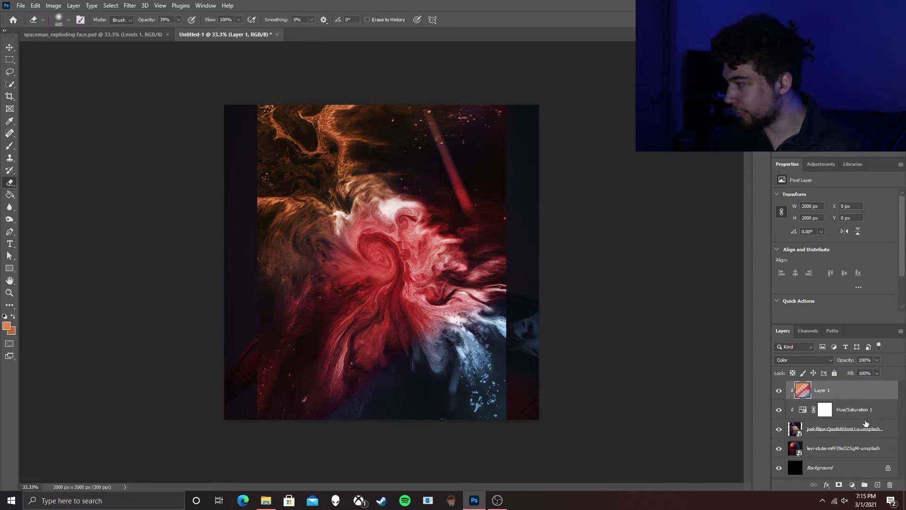
pyautogui.keyDown('shift'); pyautogui.click(868, 433); pyautogui.keyUp('shift')
# Merge the selected fluid layers into a single Layer 1.
pyautogui.rightClick(867, 433)
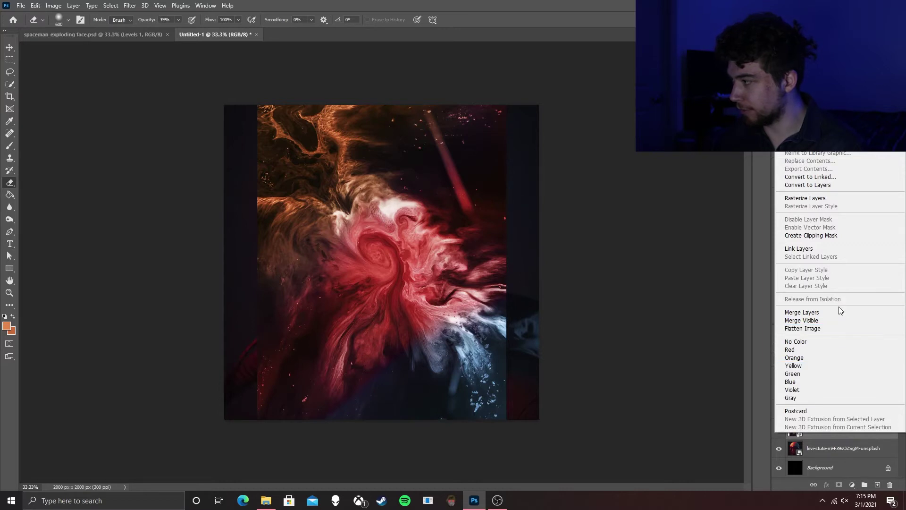
pyautogui.click(803, 312)
pyautogui.press('v')
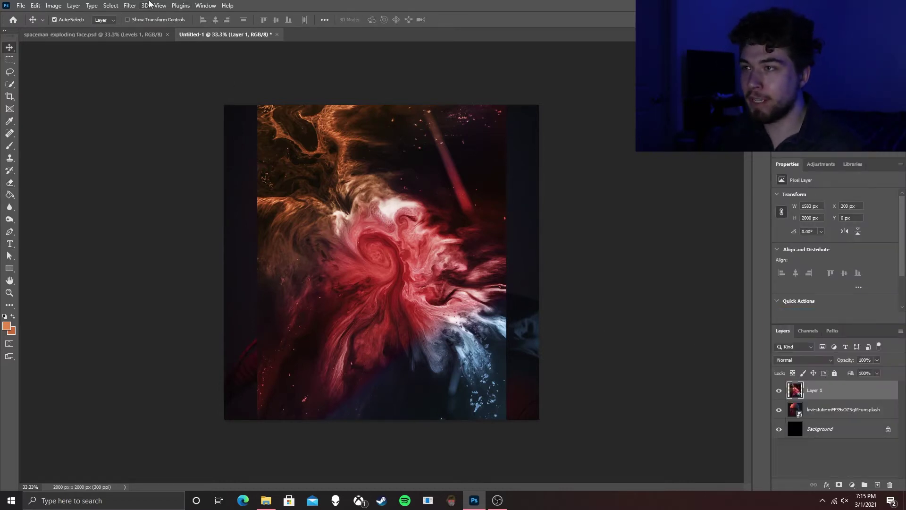
# Convert Layer 1 into a plane mesh via 3D > New Mesh from Layer > Depth Map to > Plane.
pyautogui.click(146, 5)
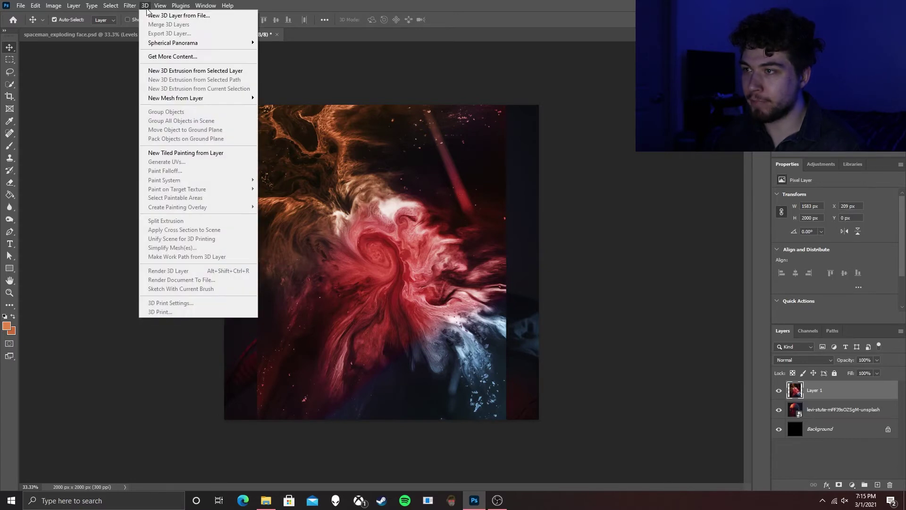
pyautogui.moveTo(198, 99)
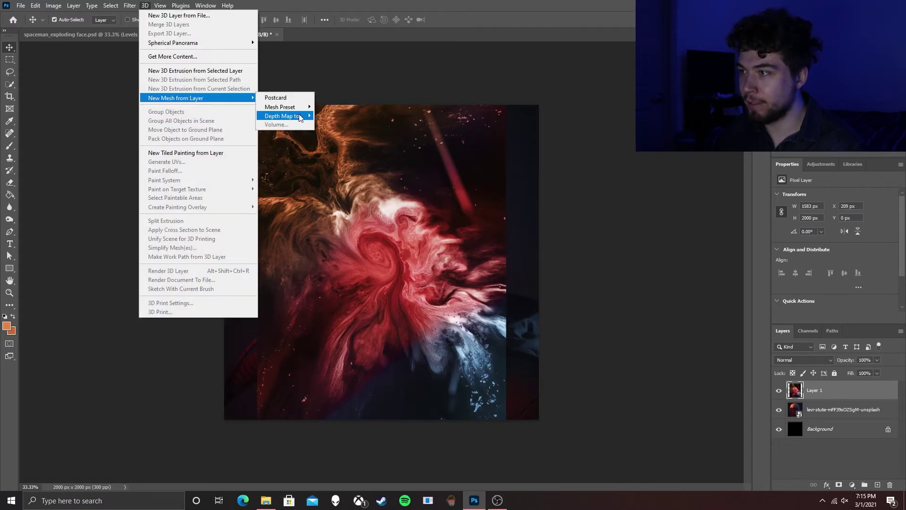
pyautogui.moveTo(298, 118)
pyautogui.click(330, 115)
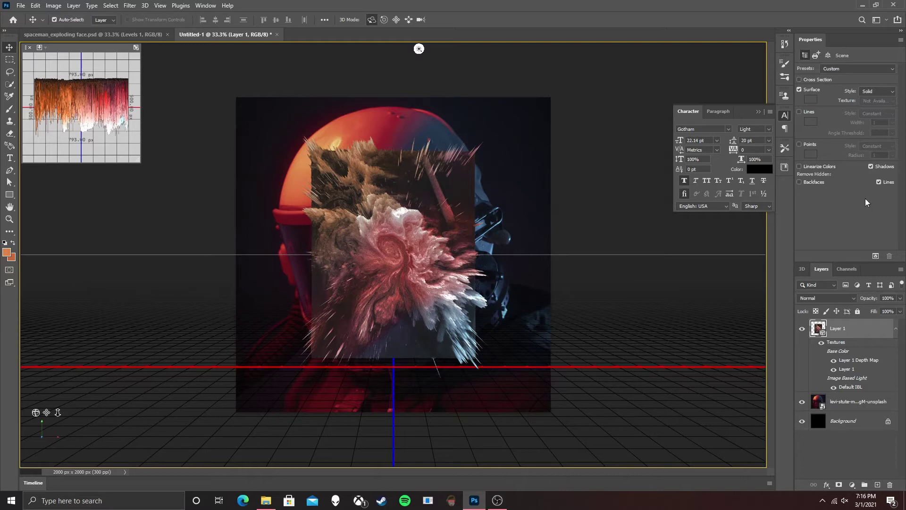
# Apply the Unlit Texture render preset, glance at spaceman_exploding face.psd, then return to Untitled-1.
pyautogui.click(868, 70)
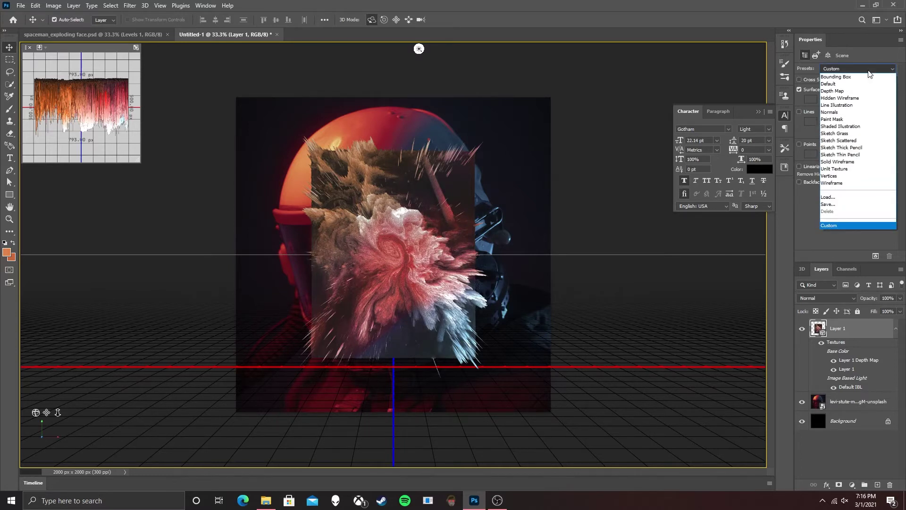
pyautogui.click(845, 170)
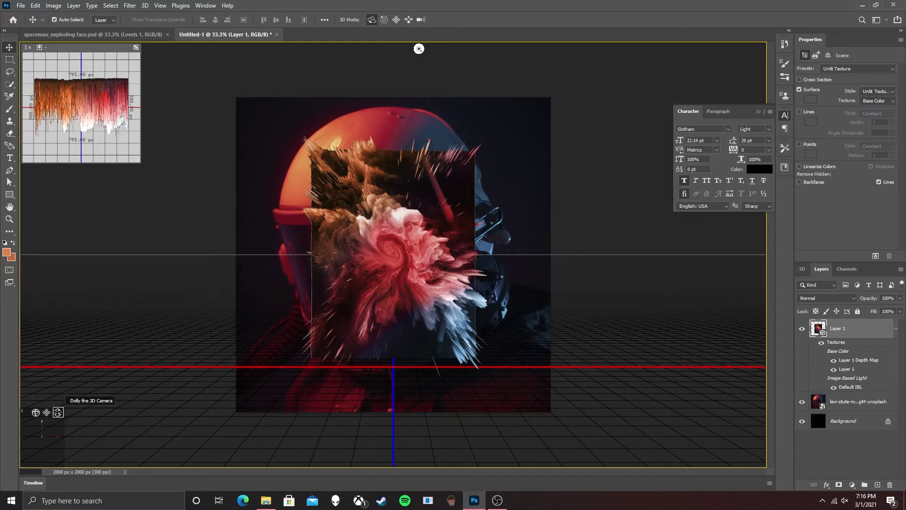
pyautogui.click(71, 35)
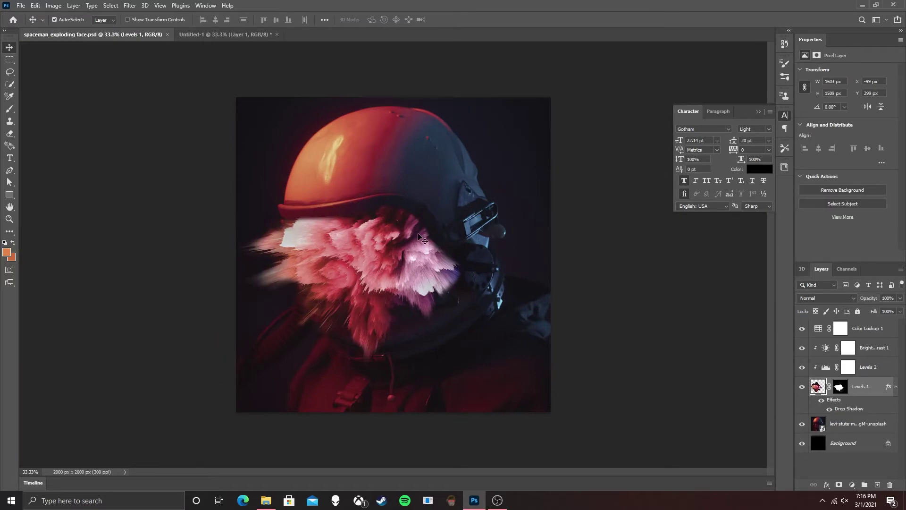
pyautogui.click(224, 35)
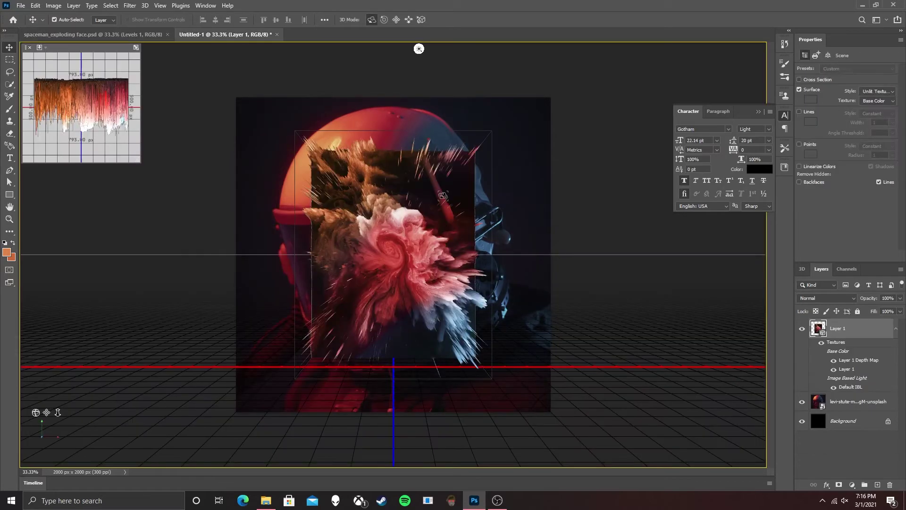
# Dolly the 3D camera in and orbit it so the depth-map spikes fill the frame at an angle.
pyautogui.moveTo(57, 412); pyautogui.dragTo(377, 258)
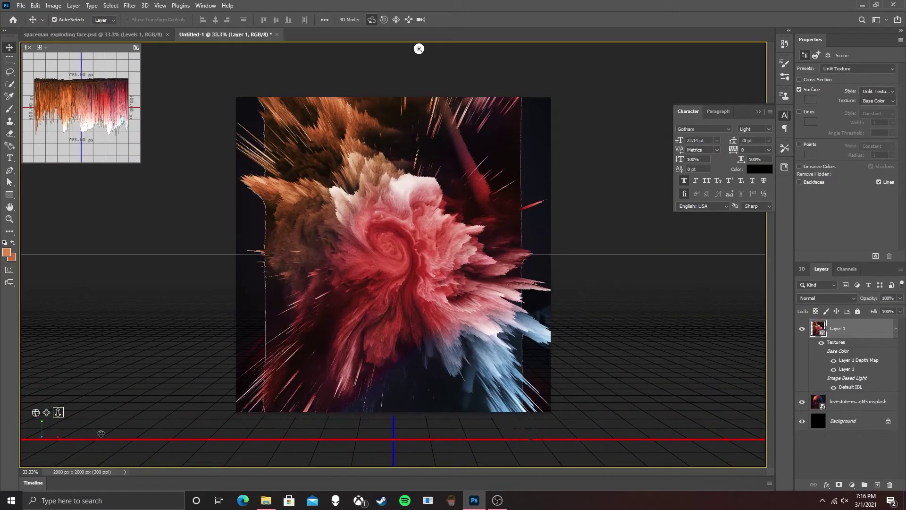
pyautogui.moveTo(376, 243); pyautogui.dragTo(381, 241)
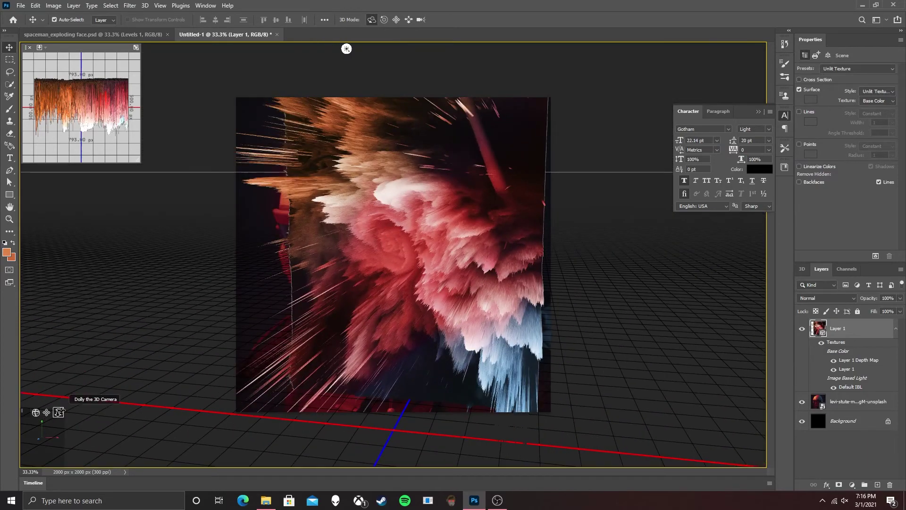
pyautogui.moveTo(58, 412); pyautogui.dragTo(52, 444)
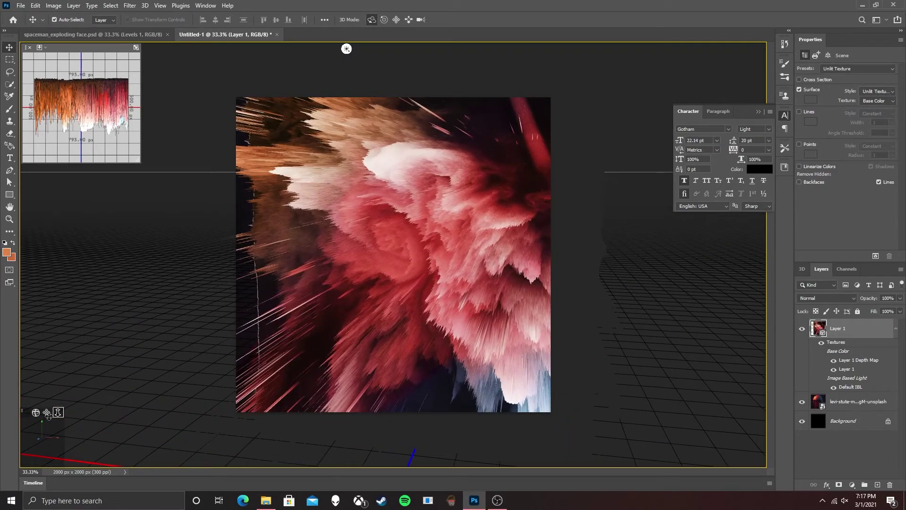
pyautogui.moveTo(414, 245); pyautogui.dragTo(396, 255)
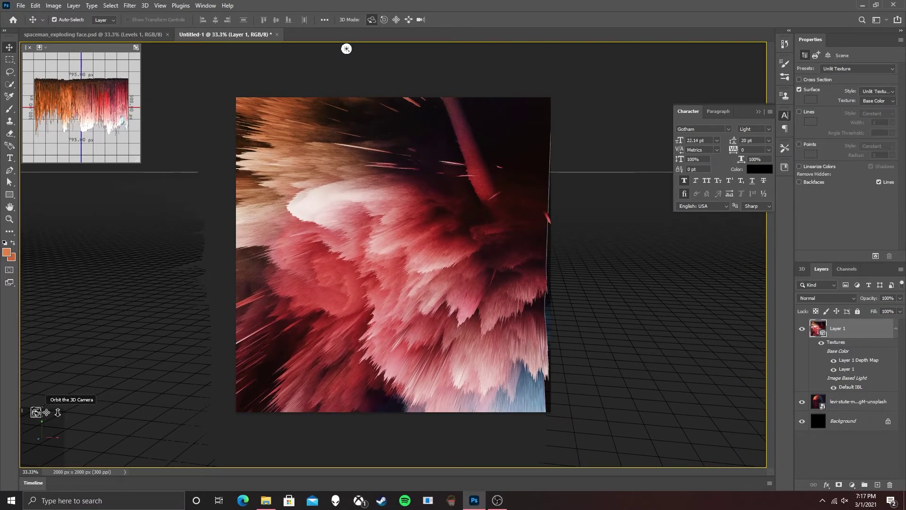
pyautogui.moveTo(57, 412)
pyautogui.mouseDown()
pyautogui.moveTo(64, 378)
pyautogui.moveTo(38, 410)
pyautogui.moveTo(52, 413)
pyautogui.mouseUp()
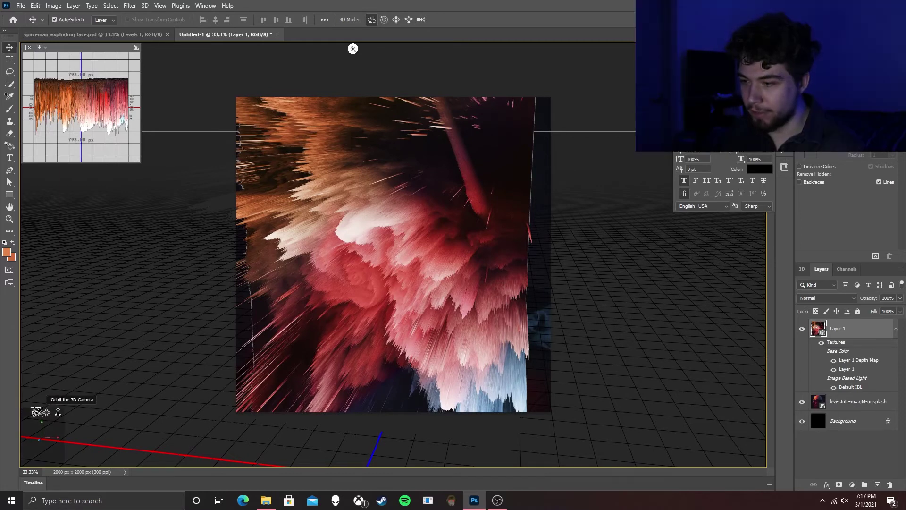
# Convert the 3D Layer 1 into a smart object and switch to the Essentials workspace.
pyautogui.rightClick(861, 333)
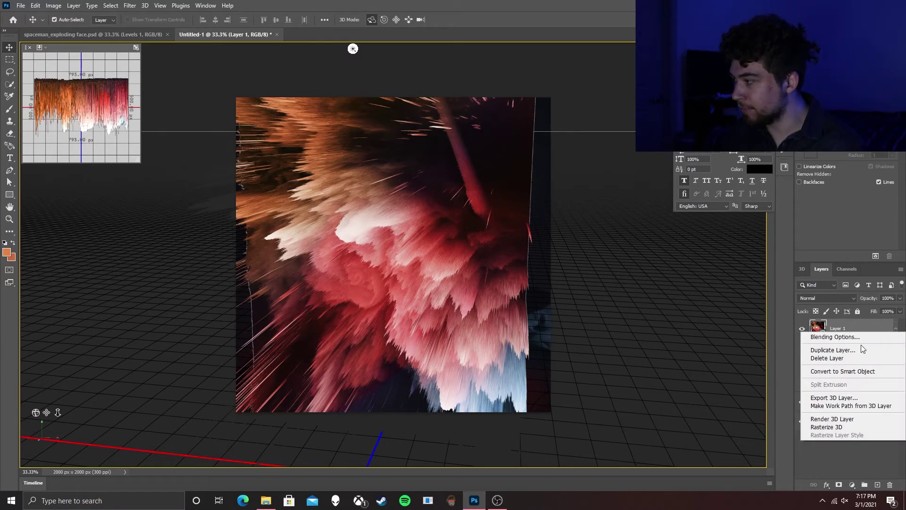
pyautogui.click(861, 372)
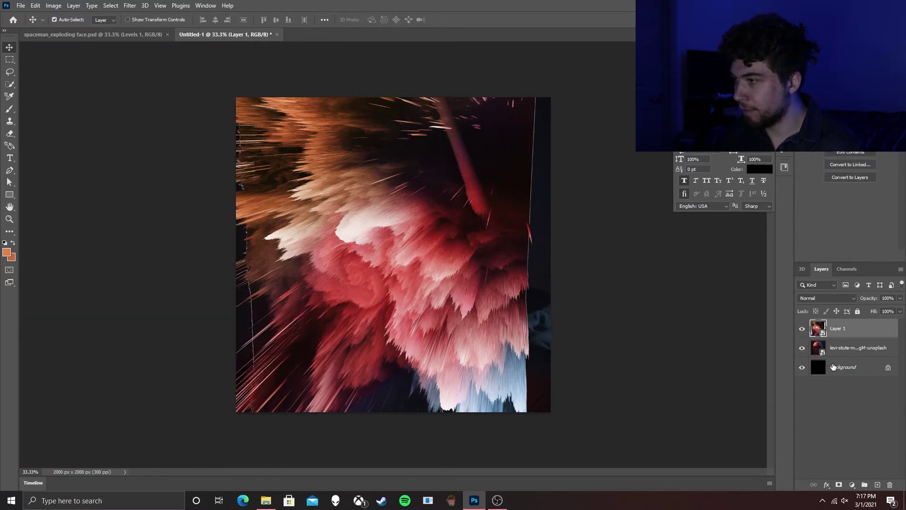
pyautogui.click(205, 5)
pyautogui.moveTo(293, 25)
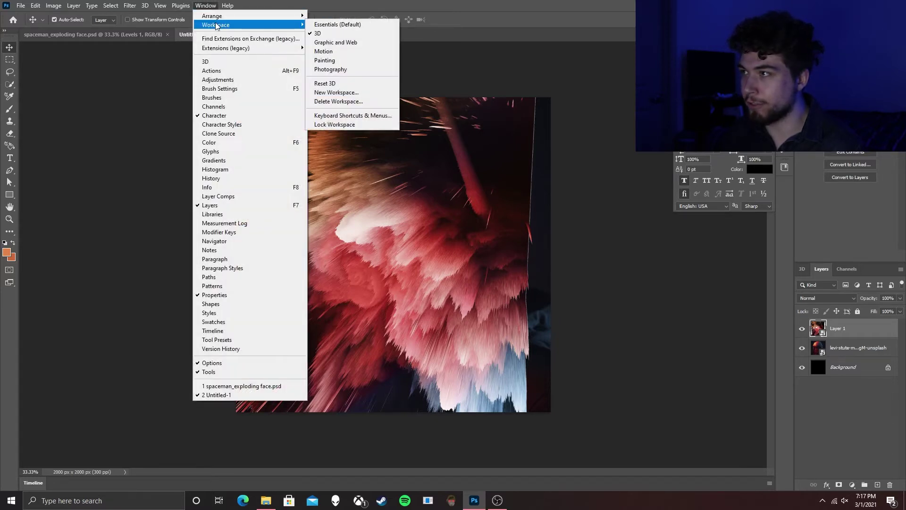
pyautogui.click(326, 26)
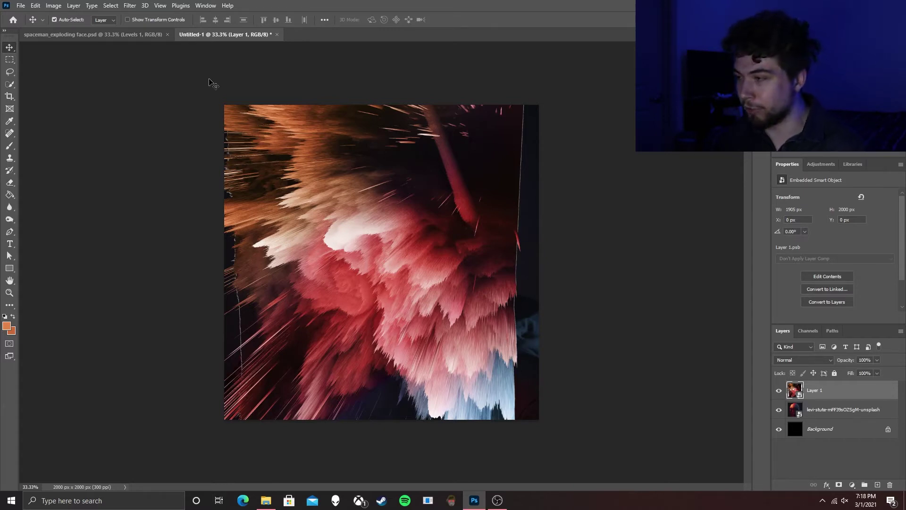
pyautogui.click(216, 5)
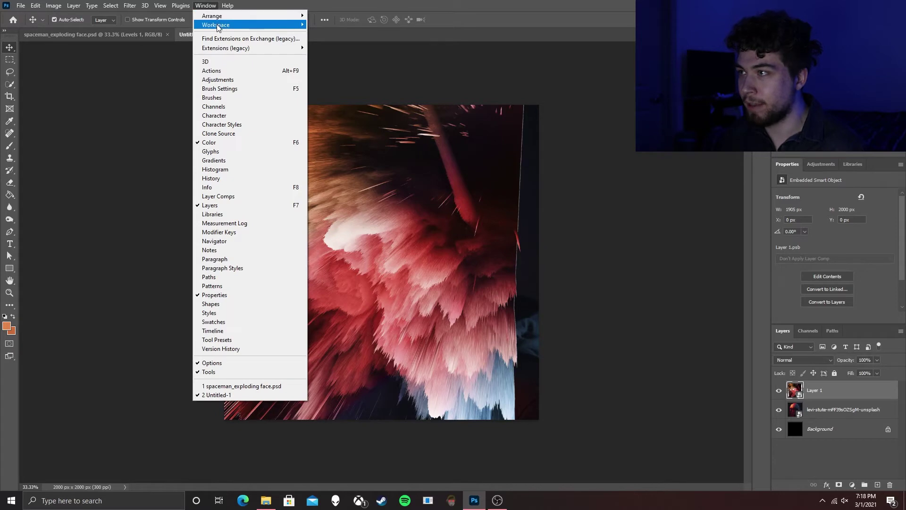
pyautogui.click(209, 7)
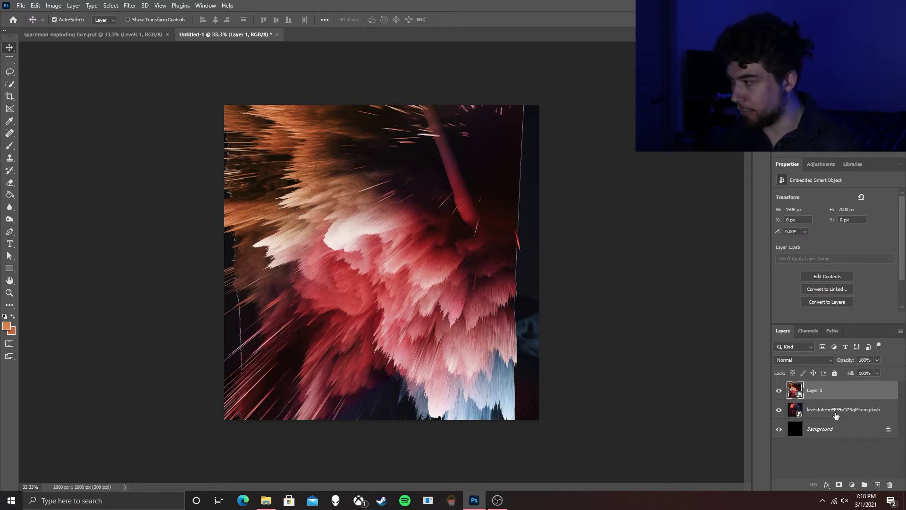
# Duplicate Layer 1 and the helmet photo layer with Ctrl+J, hiding the original Layer 1.
pyautogui.keyDown('shift'); pyautogui.click(836, 415); pyautogui.keyUp('shift')
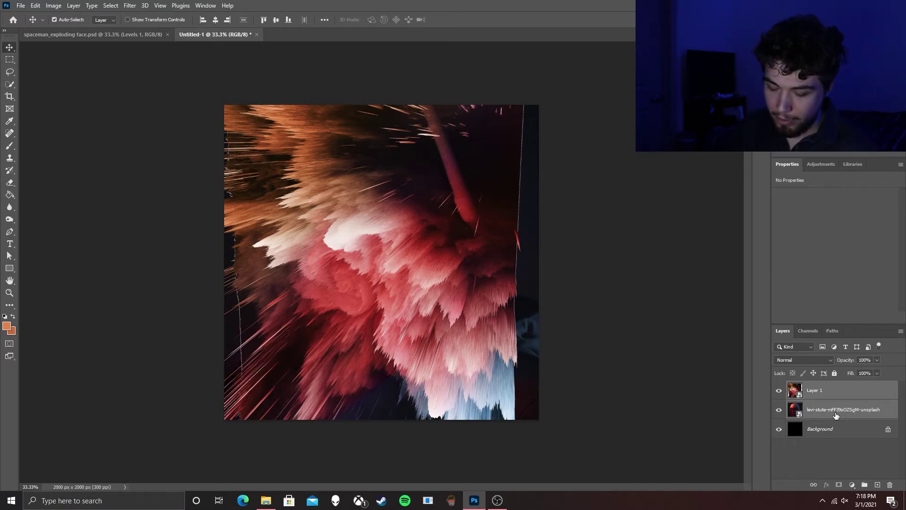
pyautogui.hotkey('ctrl', 'j')
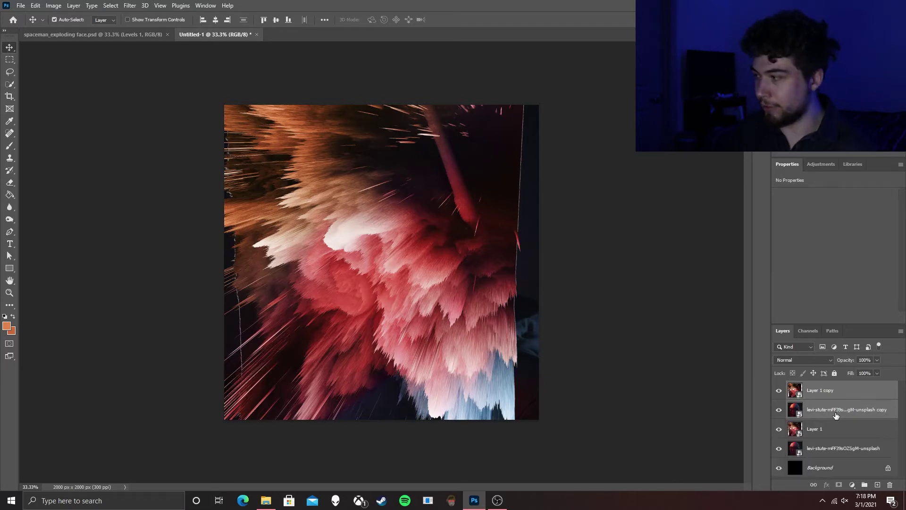
pyautogui.click(779, 430)
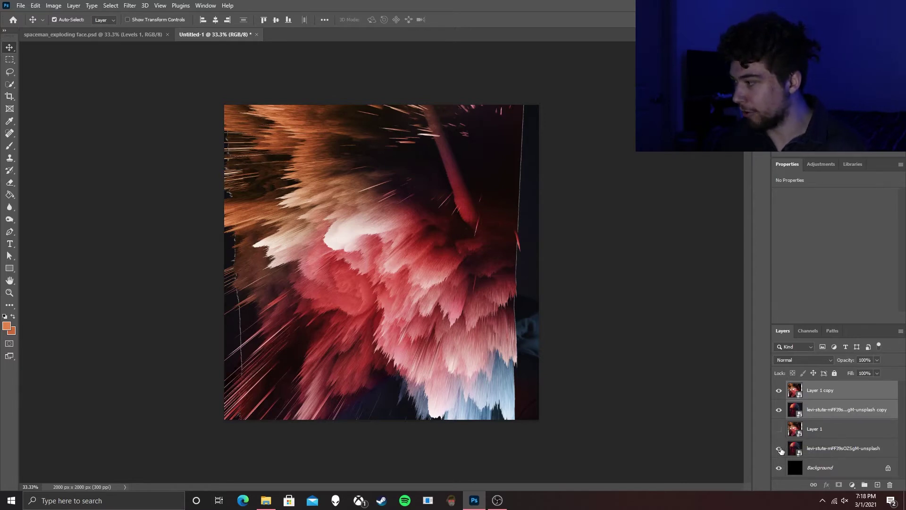
# Hide Layer 1 copy to reveal the helmet and zoom in to 50%.
pyautogui.click(815, 428)
pyautogui.click(831, 409)
pyautogui.click(839, 390)
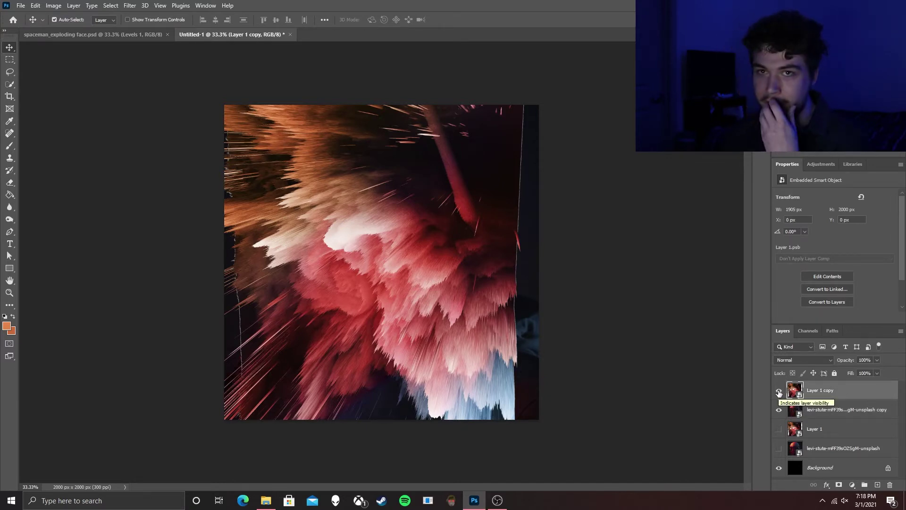
pyautogui.click(779, 392)
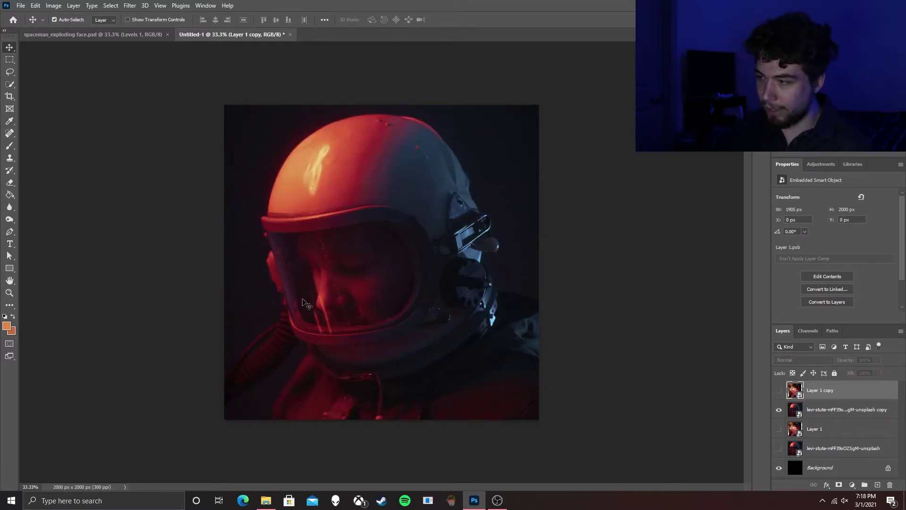
pyautogui.press('ctrl')
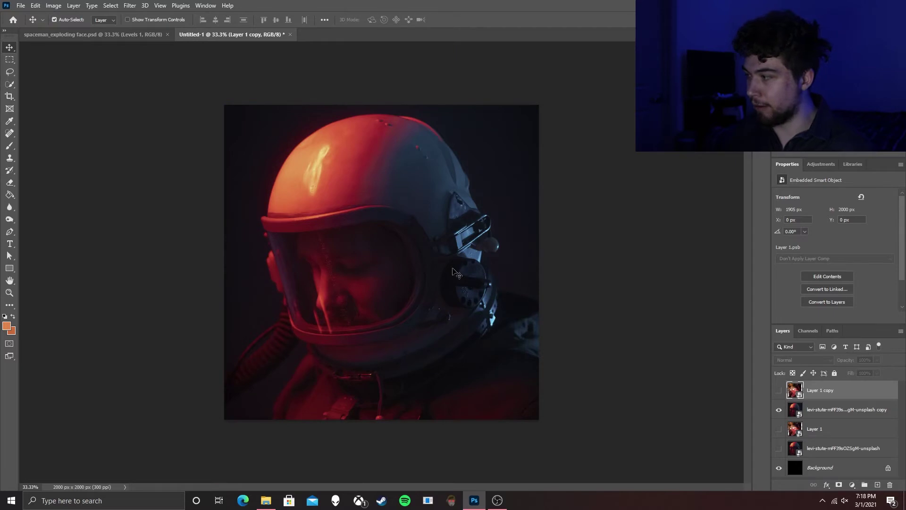
pyautogui.hotkey('ctrl', '+')
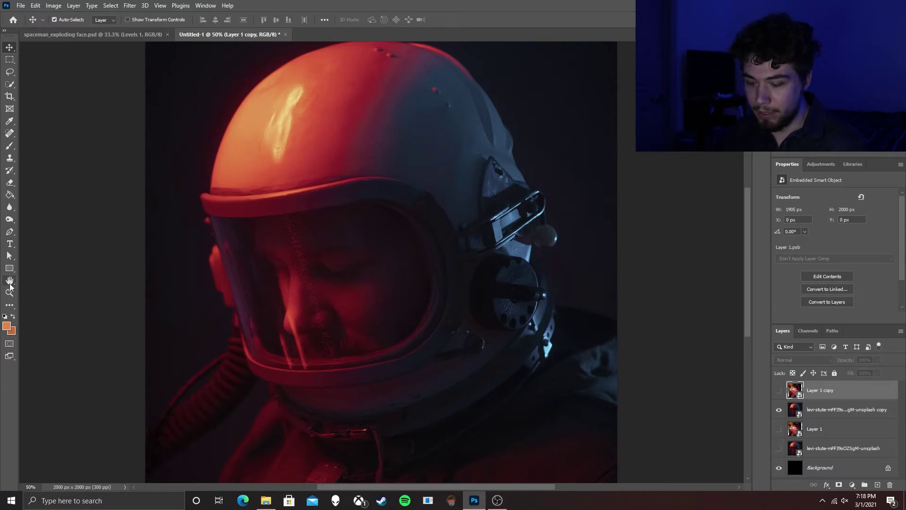
# Switch to the Pen tool in Path mode and zoom in on the helmet visor.
pyautogui.press('p')
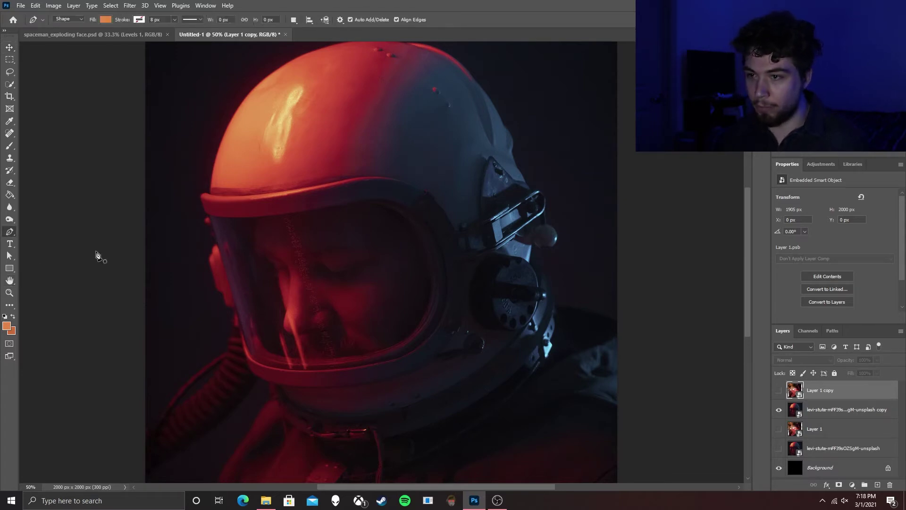
pyautogui.click(80, 20)
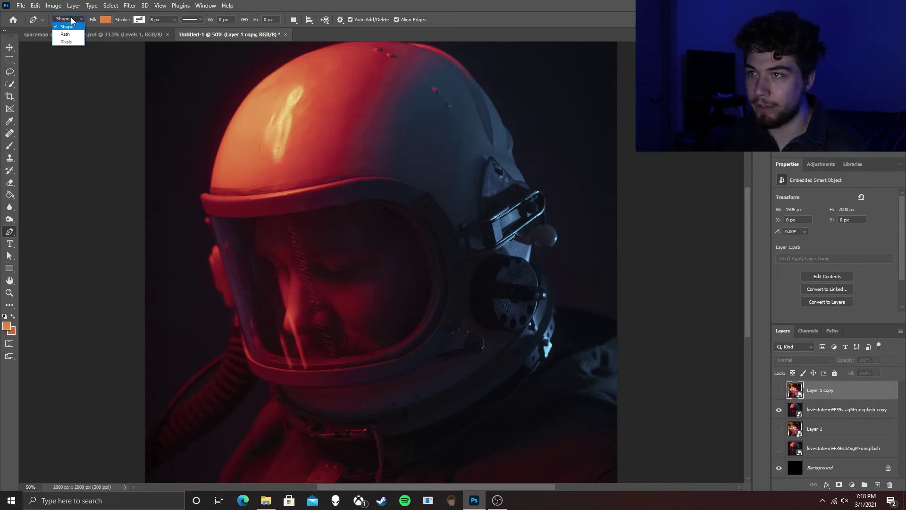
pyautogui.click(66, 35)
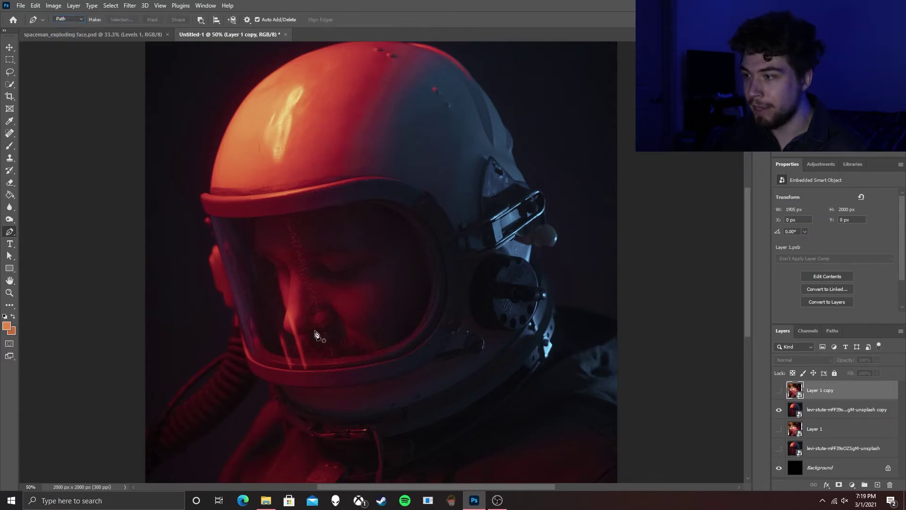
pyautogui.hotkey('ctrl', '+')
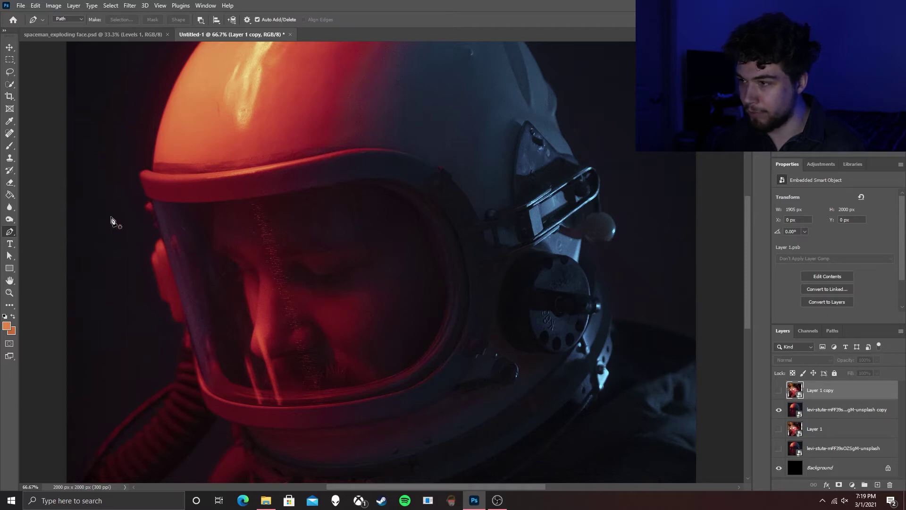
pyautogui.scroll(1, 124, 196)
pyautogui.scroll(2, 124, 196)
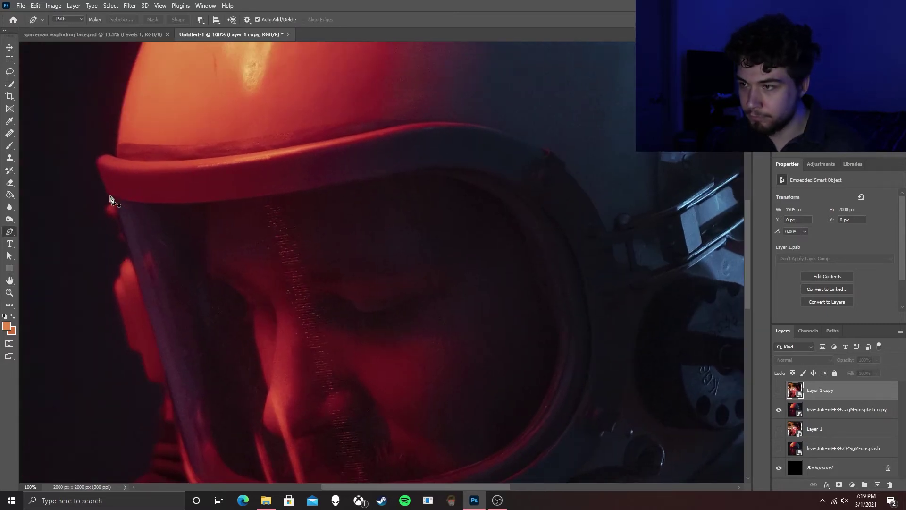
# Trace curved anchor points around the visor rim: left end, top, right side and bottom.
pyautogui.click(107, 193)
pyautogui.moveTo(135, 203); pyautogui.dragTo(148, 204)
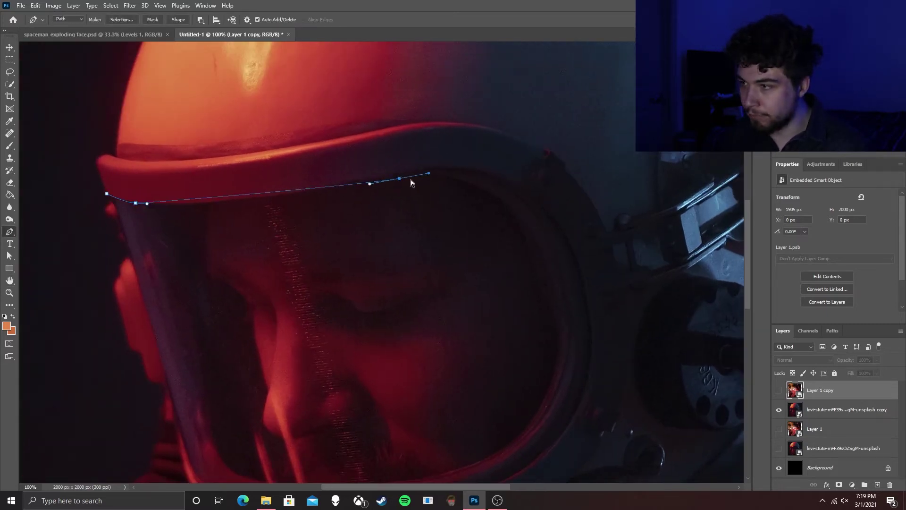
pyautogui.moveTo(267, 195); pyautogui.dragTo(327, 188)
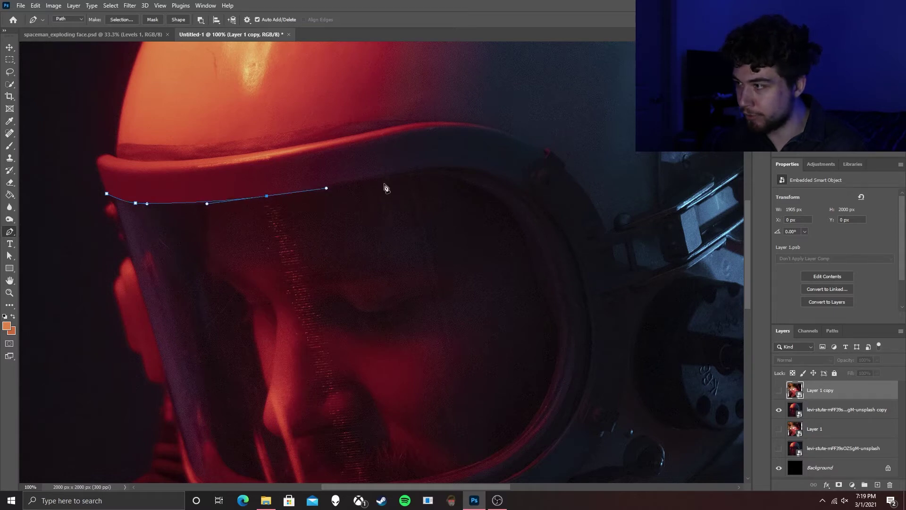
pyautogui.moveTo(507, 180); pyautogui.dragTo(552, 213)
pyautogui.moveTo(589, 294); pyautogui.dragTo(595, 343)
pyautogui.scroll(-3, 595, 346)
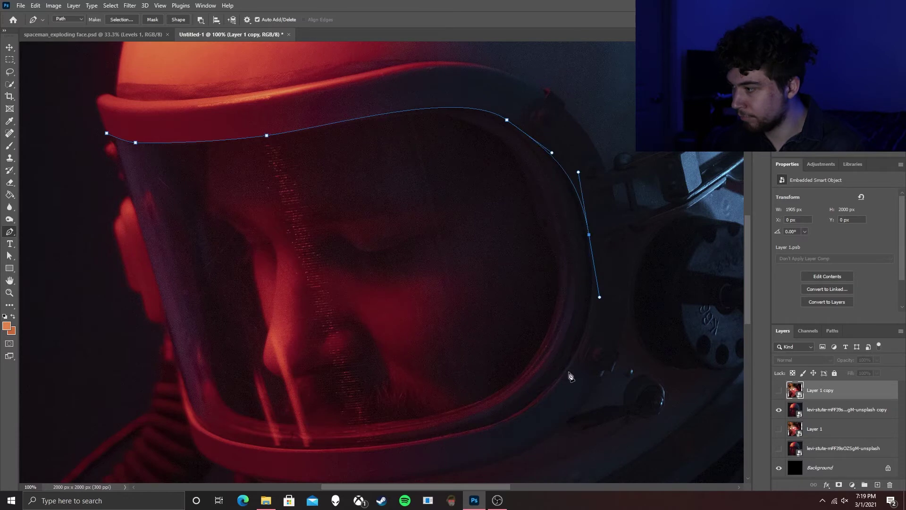
pyautogui.moveTo(561, 376); pyautogui.dragTo(539, 402)
pyautogui.moveTo(394, 446); pyautogui.dragTo(285, 456)
pyautogui.moveTo(189, 417); pyautogui.dragTo(146, 380)
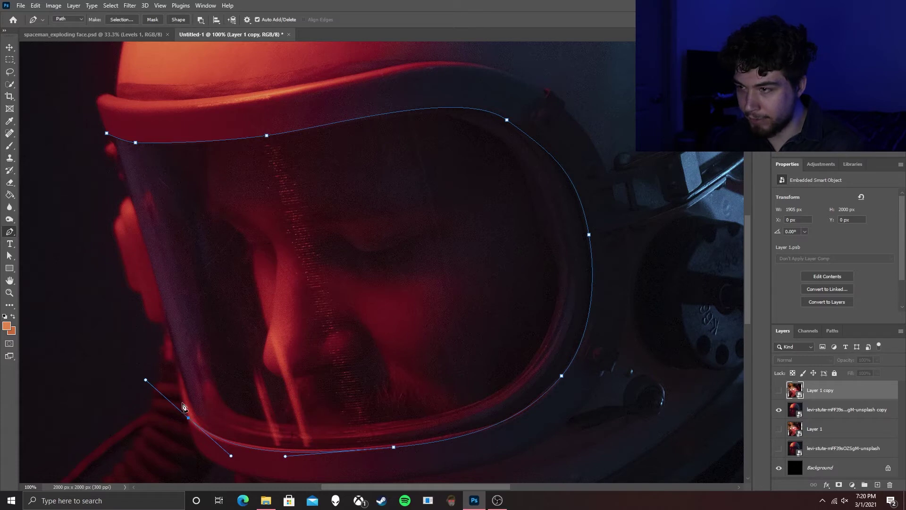
# Close the visor path at its starting point with a straight left edge and load it as a selection.
pyautogui.click(107, 136)
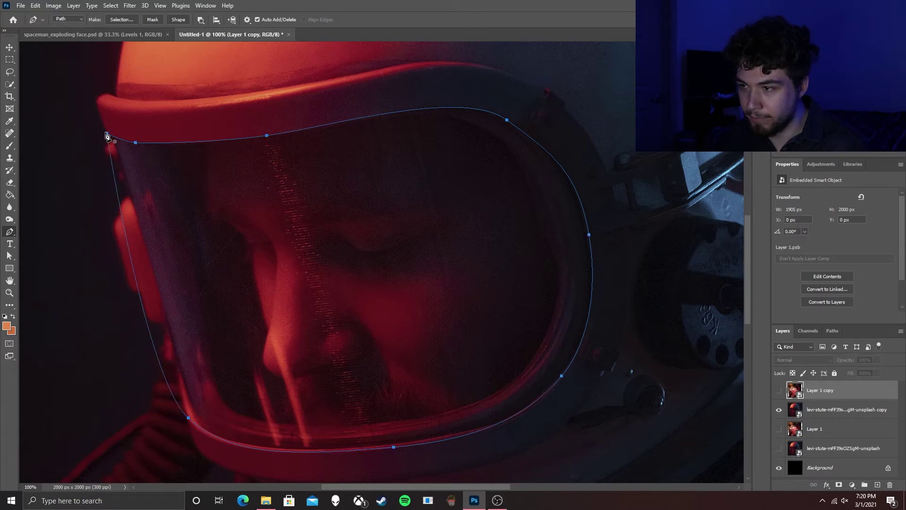
pyautogui.keyDown('ctrl'); pyautogui.click(202, 438); pyautogui.keyUp('ctrl')
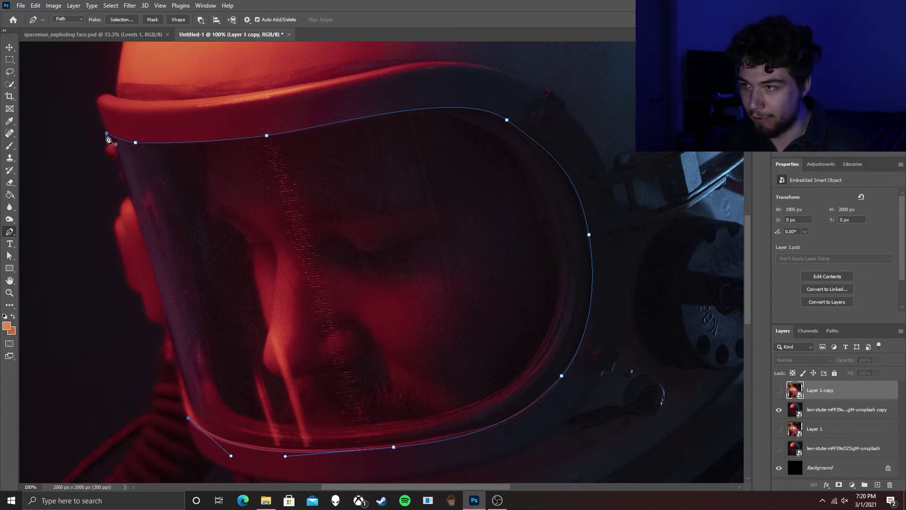
pyautogui.click(107, 136)
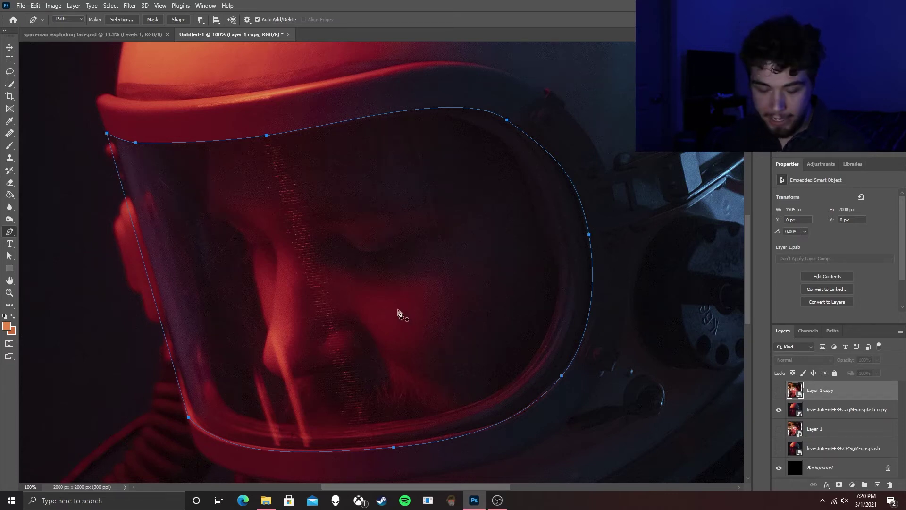
pyautogui.hotkey('ctrl', 'Return')
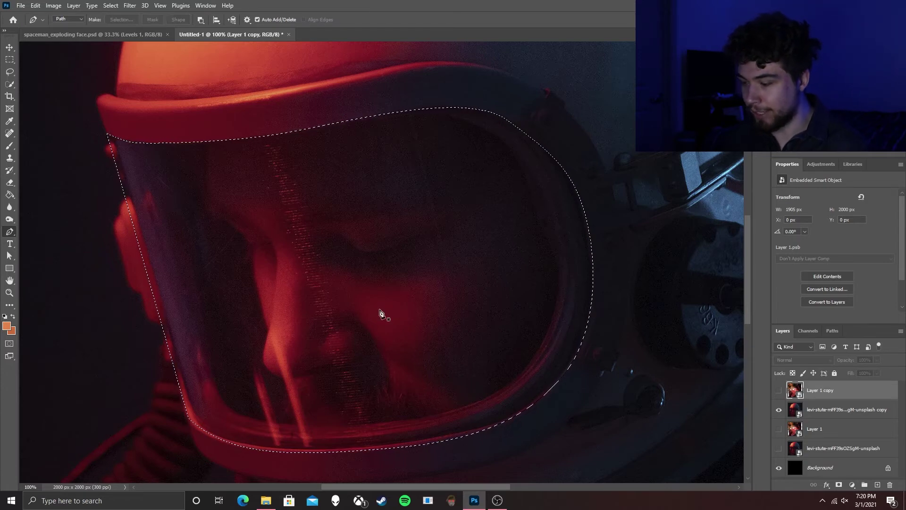
pyautogui.hotkey('ctrl', '-')
pyautogui.hotkey('ctrl', '-')
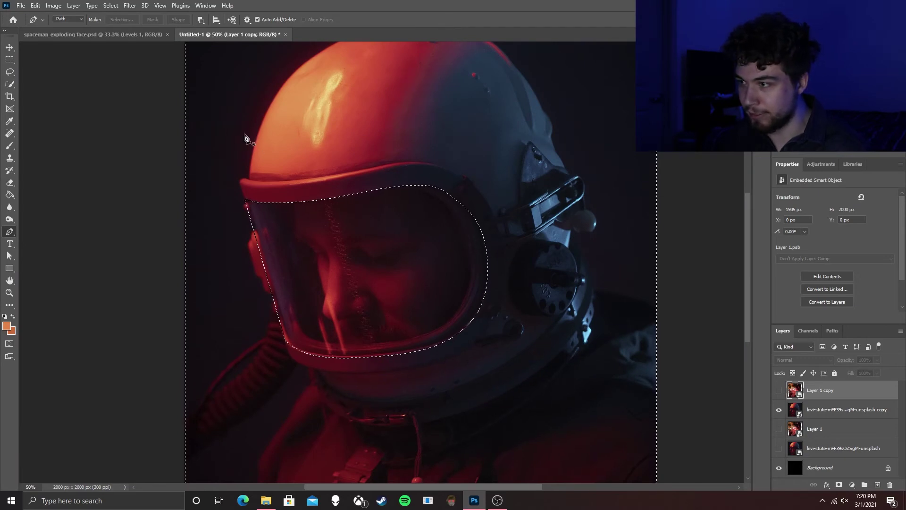
# Show Layer 1 copy and add a layer mask from the inverted visor selection.
pyautogui.click(13, 50)
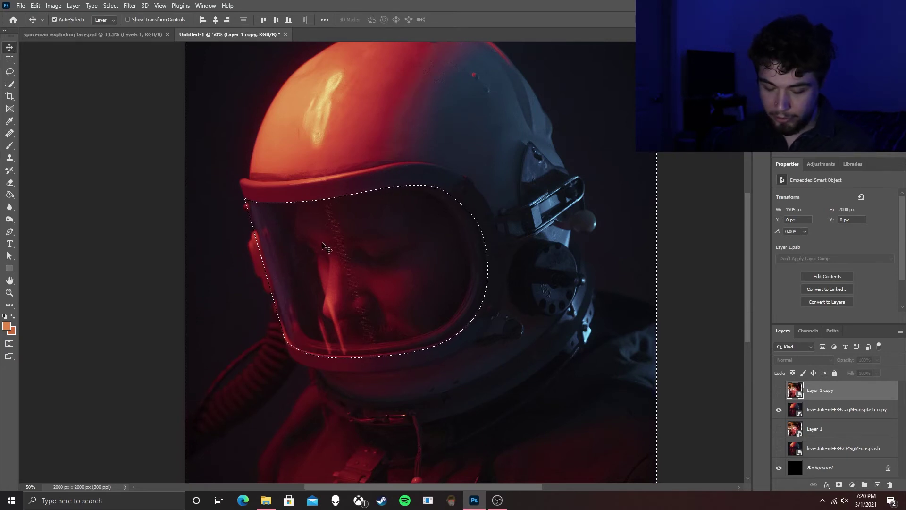
pyautogui.hotkey('ctrl', 'shift', 'i')
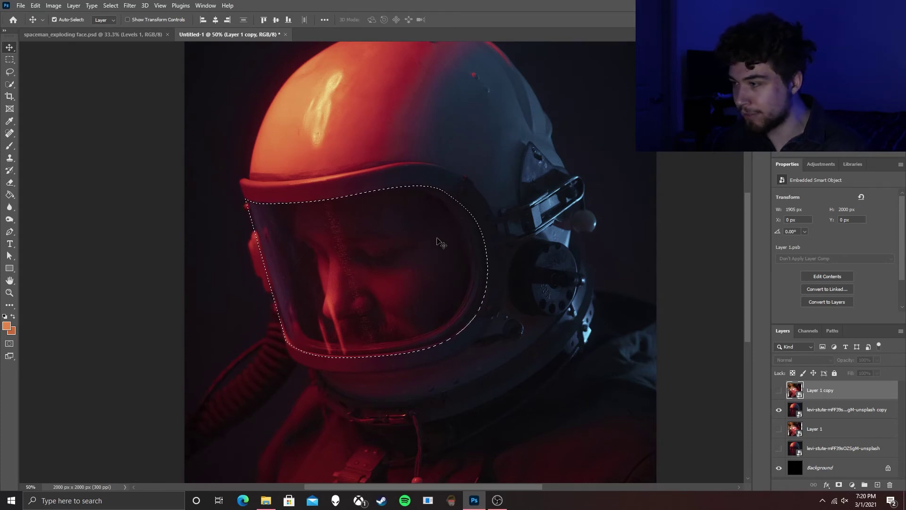
pyautogui.click(382, 371)
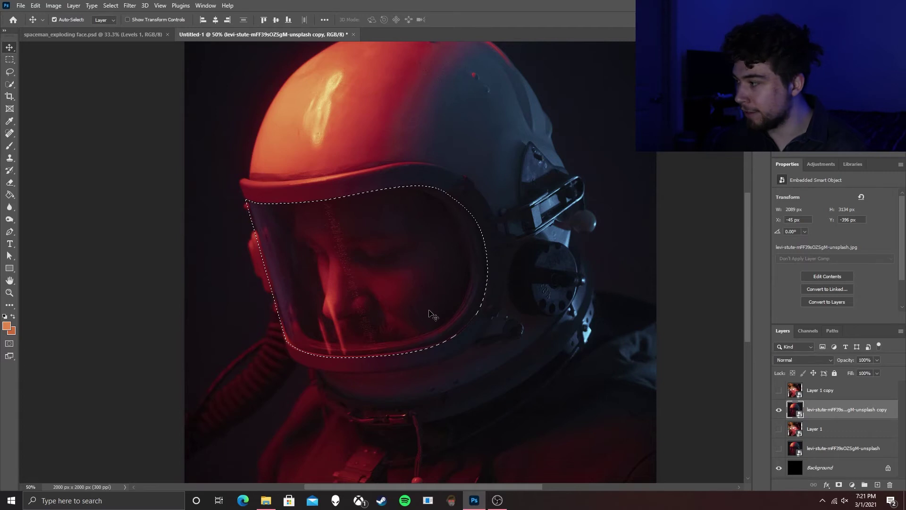
pyautogui.click(779, 391)
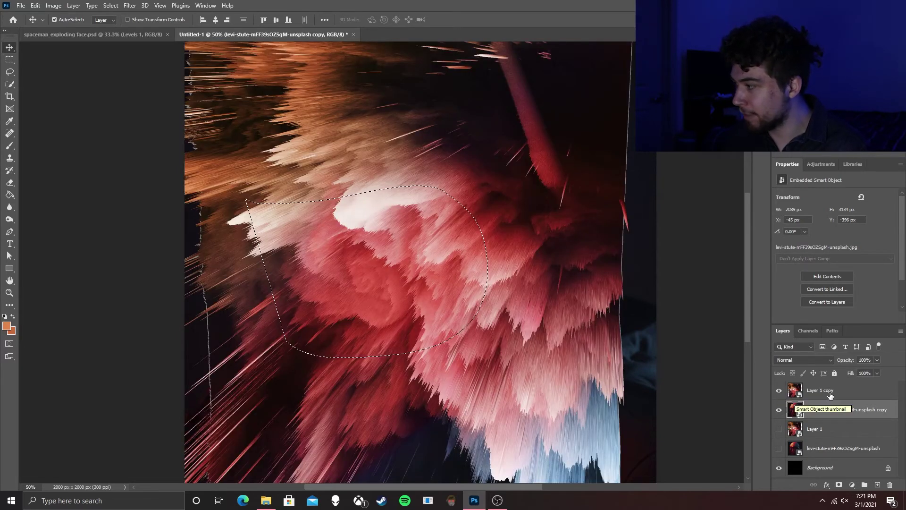
pyautogui.click(833, 392)
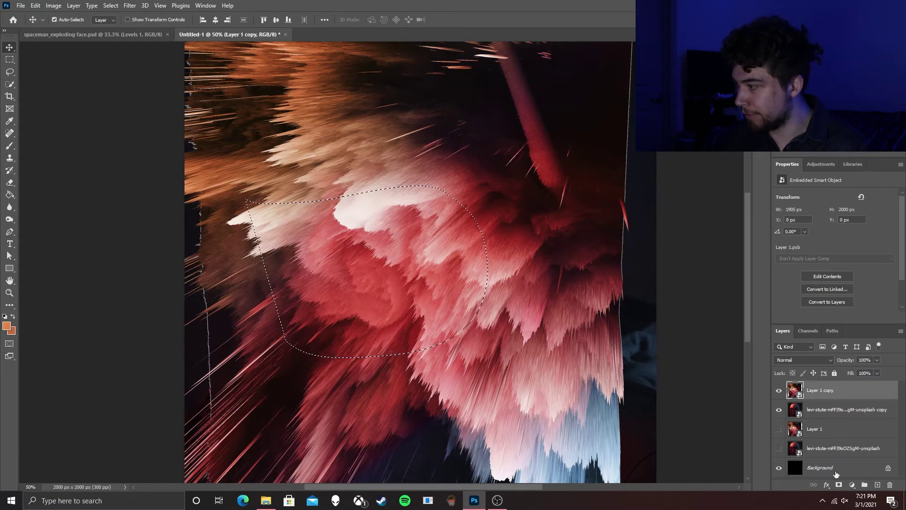
pyautogui.click(840, 485)
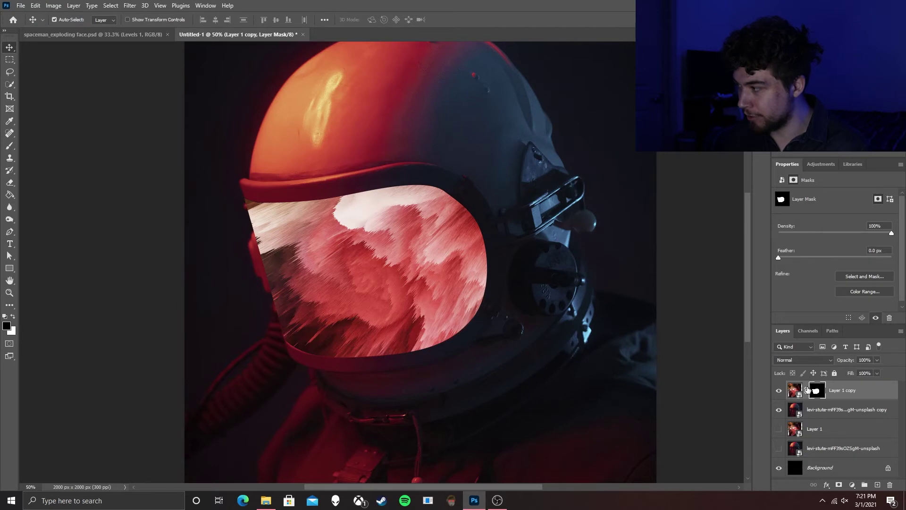
# Slide Layer 1 copy's glitch texture left inside the visor, then target its mask for painting.
pyautogui.click(798, 390)
pyautogui.moveTo(407, 299); pyautogui.dragTo(387, 298)
pyautogui.hotkey('ctrl', 'z')
pyautogui.press('ctrl')
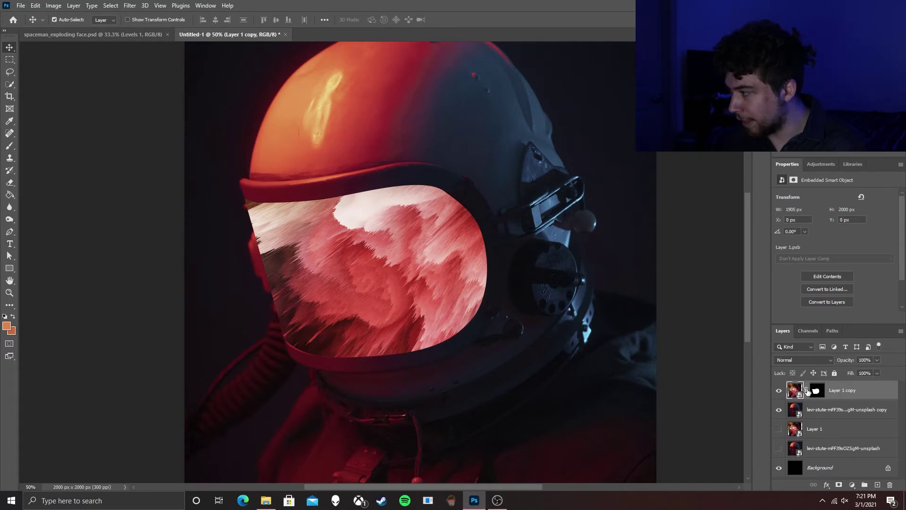
pyautogui.moveTo(434, 296); pyautogui.dragTo(394, 300)
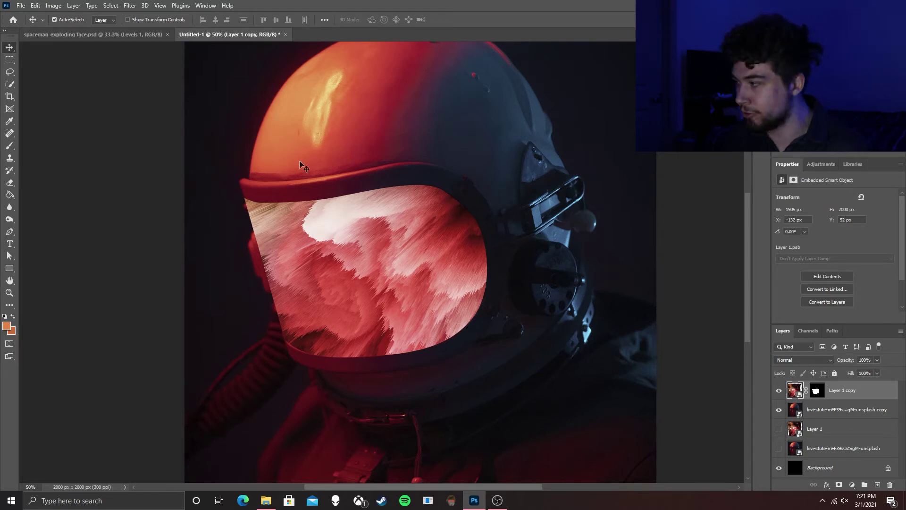
pyautogui.click(817, 391)
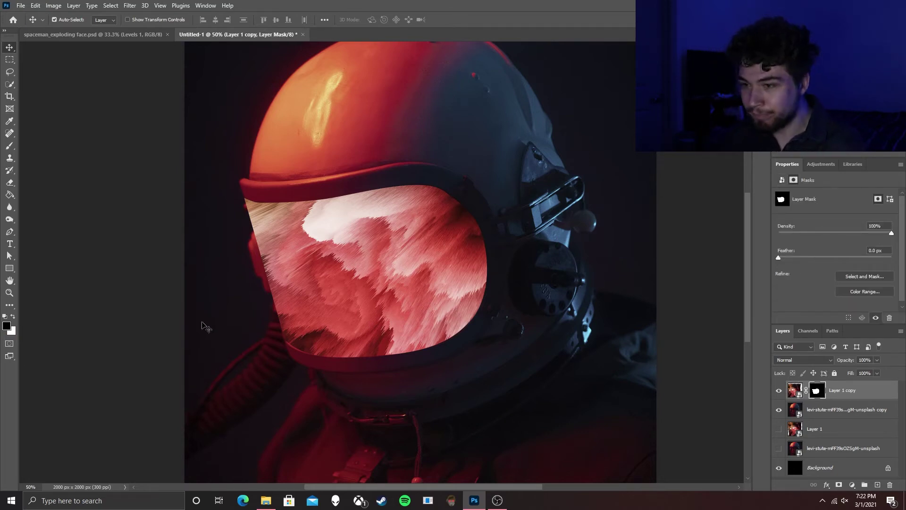
pyautogui.press('b')
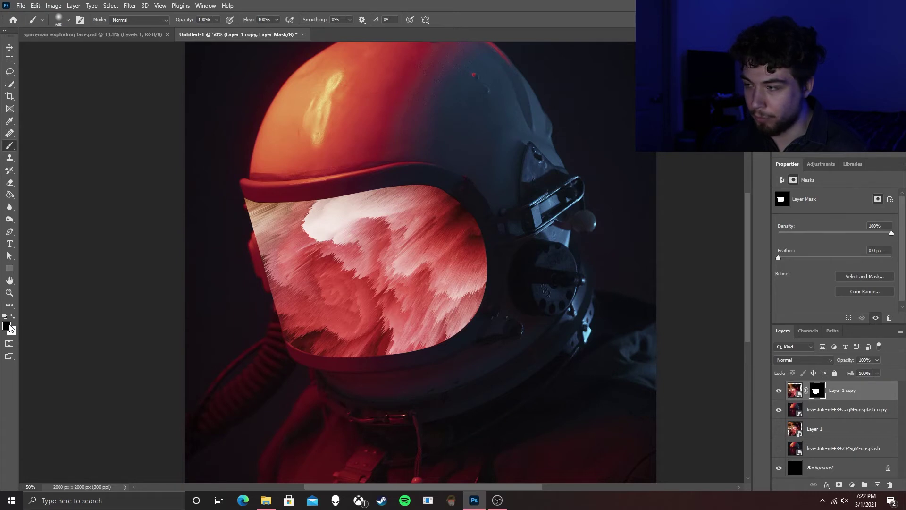
# Paint white on the mask with a 250 brush so glitch streaks flow left out of the visor.
pyautogui.moveTo(253, 212); pyautogui.dragTo(309, 227)
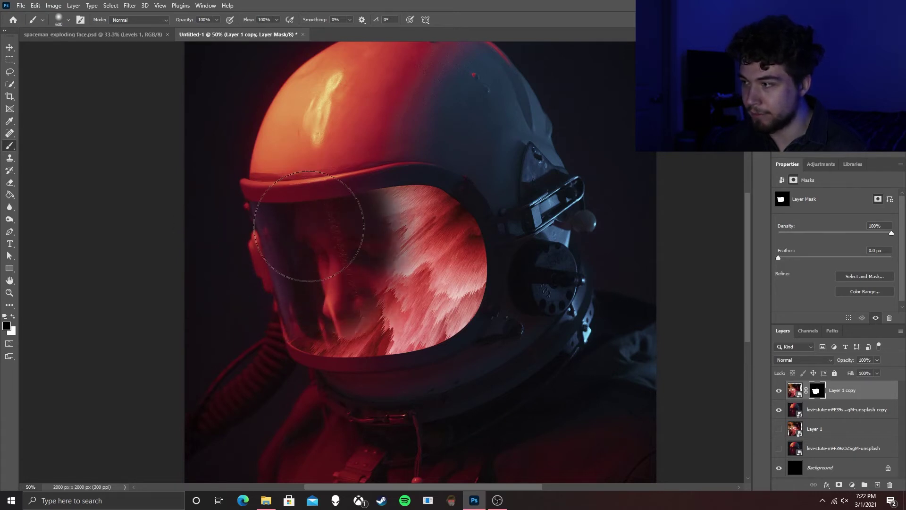
pyautogui.hotkey('ctrl', 'z')
pyautogui.click(12, 317)
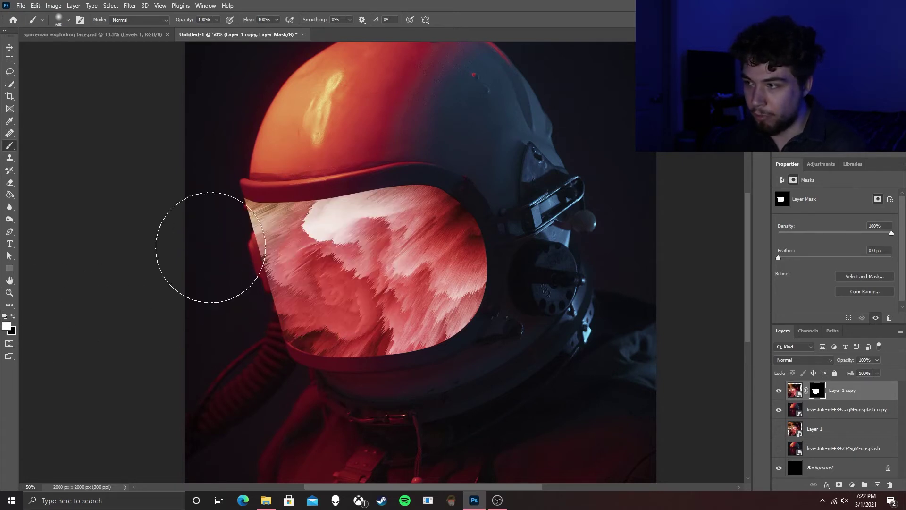
pyautogui.moveTo(210, 247)
pyautogui.mouseDown()
pyautogui.moveTo(258, 222)
pyautogui.moveTo(189, 242)
pyautogui.moveTo(166, 253)
pyautogui.mouseUp()
pyautogui.hotkey('ctrl', 'z')
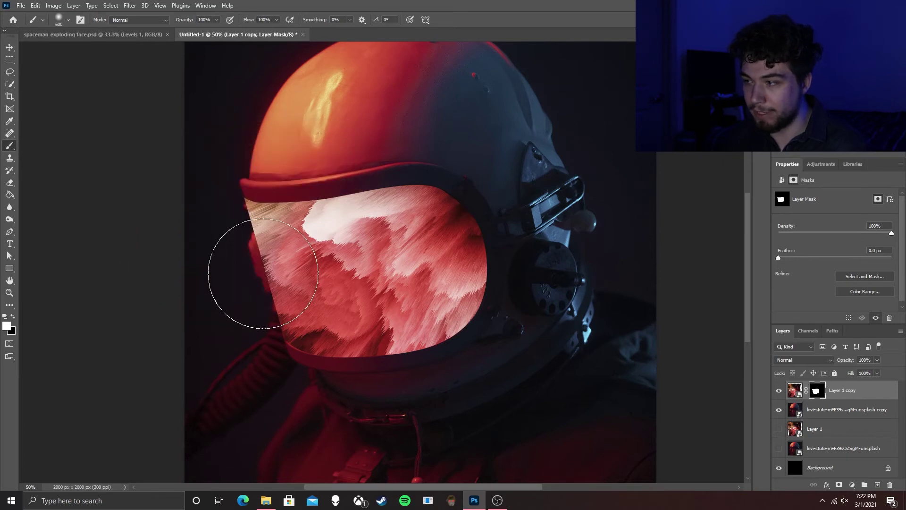
pyautogui.press('[')
pyautogui.press('[')
pyautogui.press('[')
pyautogui.press('[')
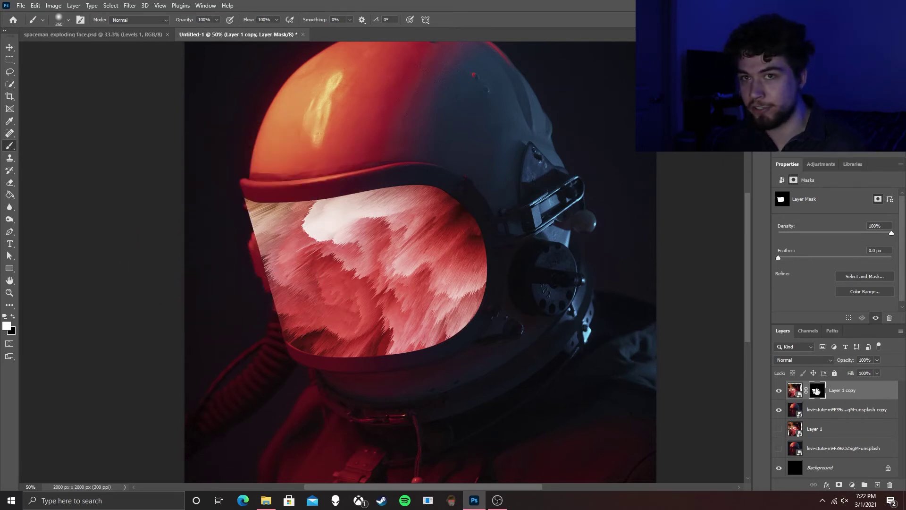
pyautogui.moveTo(261, 216)
pyautogui.mouseDown()
pyautogui.moveTo(224, 210)
pyautogui.moveTo(404, 203)
pyautogui.moveTo(444, 211)
pyautogui.moveTo(460, 269)
pyautogui.moveTo(447, 312)
pyautogui.moveTo(422, 339)
pyautogui.moveTo(377, 352)
pyautogui.moveTo(309, 348)
pyautogui.moveTo(246, 388)
pyautogui.moveTo(281, 312)
pyautogui.moveTo(248, 347)
pyautogui.moveTo(290, 279)
pyautogui.moveTo(255, 300)
pyautogui.moveTo(254, 287)
pyautogui.moveTo(283, 247)
pyautogui.moveTo(233, 285)
pyautogui.moveTo(337, 313)
pyautogui.moveTo(351, 354)
pyautogui.moveTo(316, 402)
pyautogui.moveTo(396, 358)
pyautogui.moveTo(359, 418)
pyautogui.moveTo(431, 352)
pyautogui.moveTo(399, 409)
pyautogui.mouseUp()
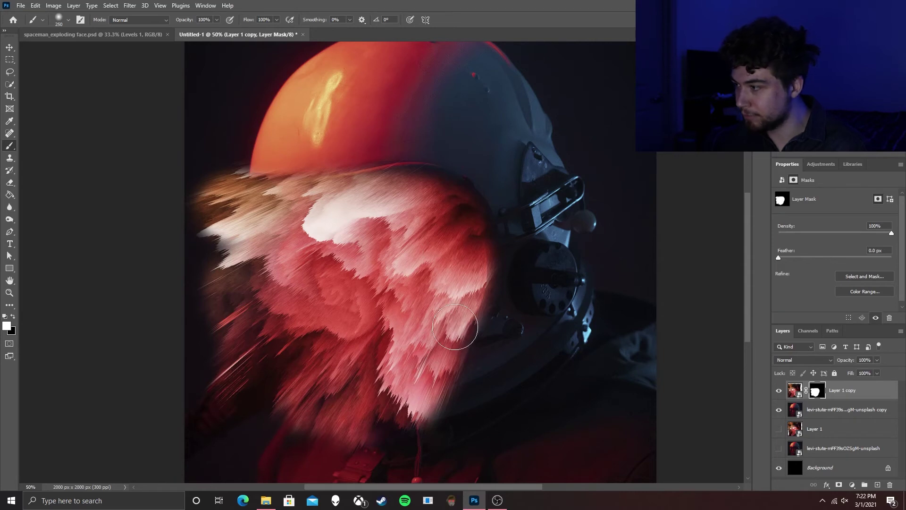
pyautogui.moveTo(457, 336)
pyautogui.mouseDown()
pyautogui.moveTo(481, 358)
pyautogui.moveTo(397, 417)
pyautogui.mouseUp()
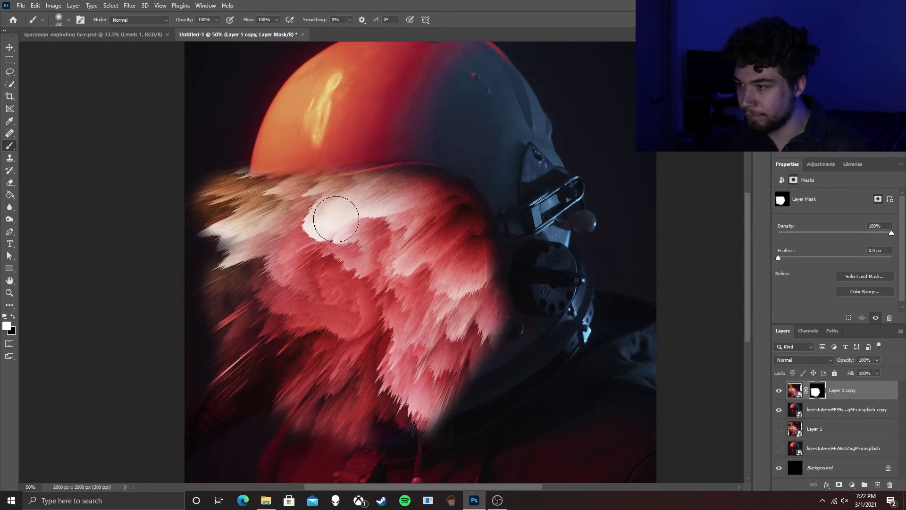
pyautogui.moveTo(429, 180)
pyautogui.mouseDown()
pyautogui.moveTo(335, 180)
pyautogui.moveTo(338, 140)
pyautogui.moveTo(342, 179)
pyautogui.moveTo(306, 184)
pyautogui.moveTo(416, 71)
pyautogui.moveTo(392, 158)
pyautogui.mouseUp()
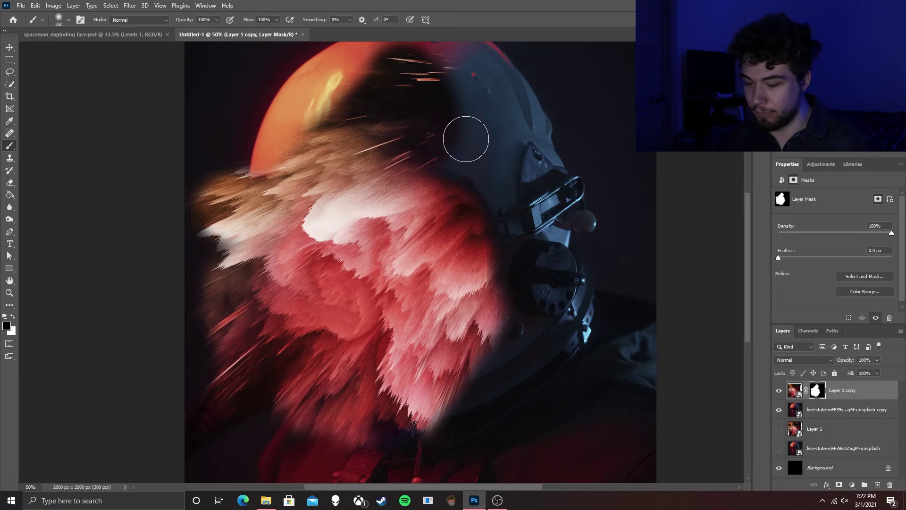
# Mask the glitch off the upper helmet and brim while restoring streaks left of the brim.
pyautogui.press(']')
pyautogui.press(']')
pyautogui.moveTo(469, 117)
pyautogui.mouseDown()
pyautogui.moveTo(358, 81)
pyautogui.moveTo(439, 132)
pyautogui.moveTo(324, 135)
pyautogui.moveTo(242, 150)
pyautogui.moveTo(296, 158)
pyautogui.moveTo(424, 135)
pyautogui.moveTo(482, 151)
pyautogui.moveTo(519, 193)
pyautogui.moveTo(540, 238)
pyautogui.moveTo(545, 324)
pyautogui.moveTo(522, 385)
pyautogui.mouseUp()
pyautogui.moveTo(236, 160)
pyautogui.mouseDown()
pyautogui.moveTo(142, 200)
pyautogui.moveTo(224, 165)
pyautogui.moveTo(196, 182)
pyautogui.mouseUp()
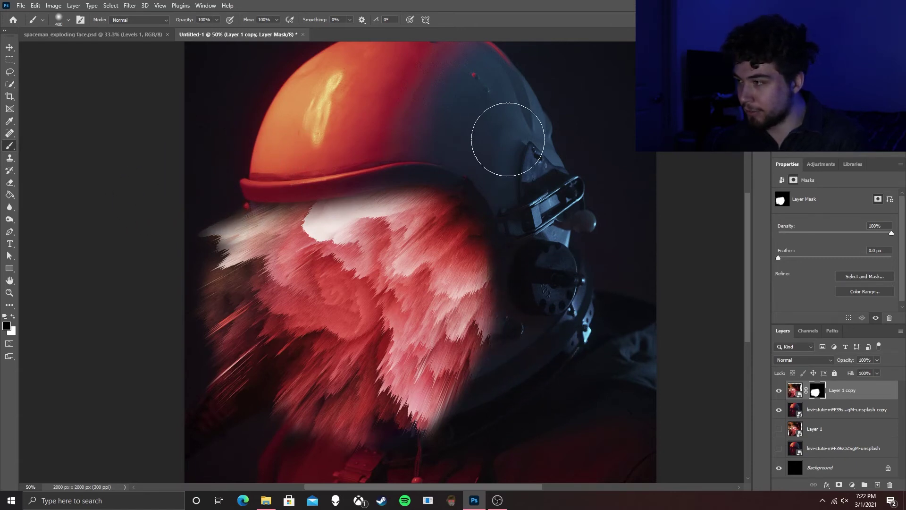
pyautogui.press('x')
pyautogui.press('[')
pyautogui.press('[')
pyautogui.press('[')
pyautogui.press('[')
pyautogui.moveTo(354, 212)
pyautogui.mouseDown()
pyautogui.moveTo(223, 247)
pyautogui.moveTo(232, 232)
pyautogui.moveTo(361, 233)
pyautogui.moveTo(325, 227)
pyautogui.mouseUp()
pyautogui.scroll(3, 326, 226)
pyautogui.press('[')
pyautogui.press('[')
pyautogui.press('[')
pyautogui.press('[')
pyautogui.press('[')
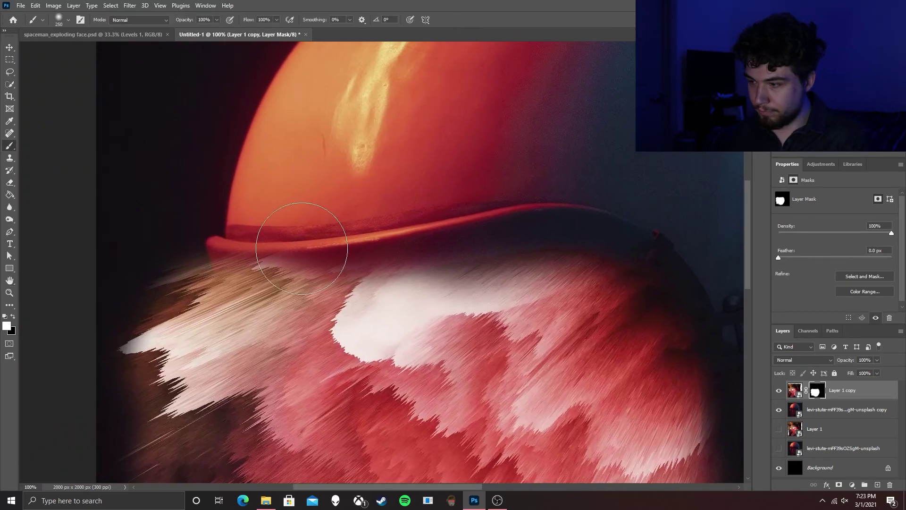
pyautogui.press('x')
pyautogui.moveTo(307, 267)
pyautogui.mouseDown()
pyautogui.moveTo(236, 245)
pyautogui.moveTo(341, 251)
pyautogui.moveTo(406, 269)
pyautogui.mouseUp()
pyautogui.scroll(-2, 406, 269)
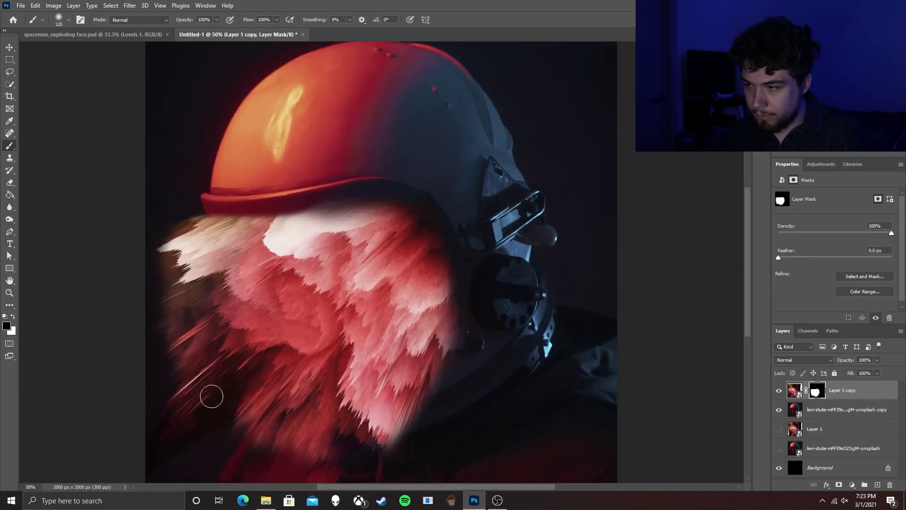
pyautogui.press(']')
pyautogui.press(']')
pyautogui.press(']')
pyautogui.press(']')
pyautogui.press(']')
pyautogui.press(']')
# Fade the explosion's left and right edges with a 200 black brush at 43% opacity.
pyautogui.scroll(-1, 221, 220)
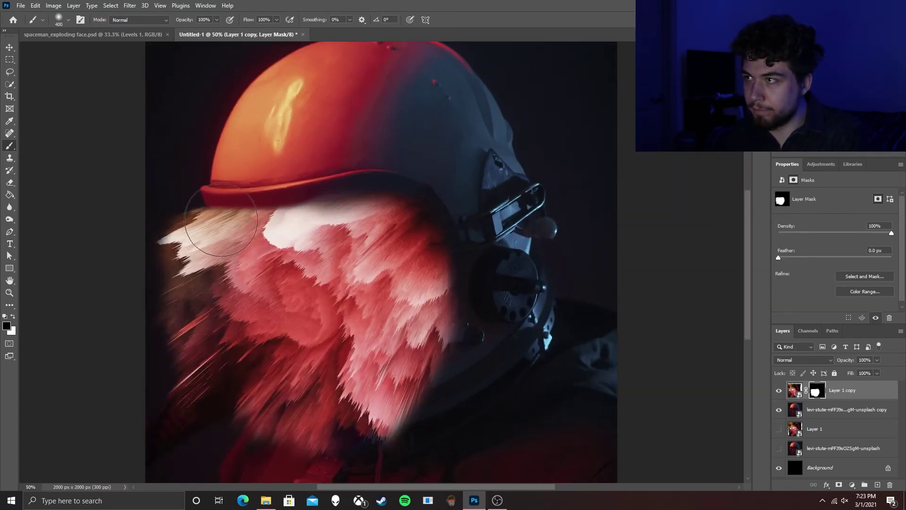
pyautogui.press('[')
pyautogui.press('[')
pyautogui.press('[')
pyautogui.moveTo(177, 202)
pyautogui.mouseDown()
pyautogui.moveTo(158, 242)
pyautogui.moveTo(171, 262)
pyautogui.mouseUp()
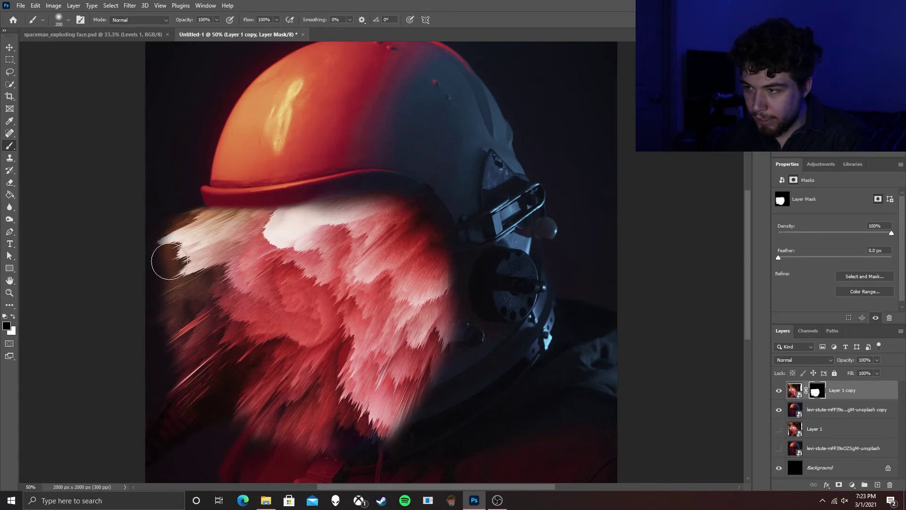
pyautogui.click(217, 20)
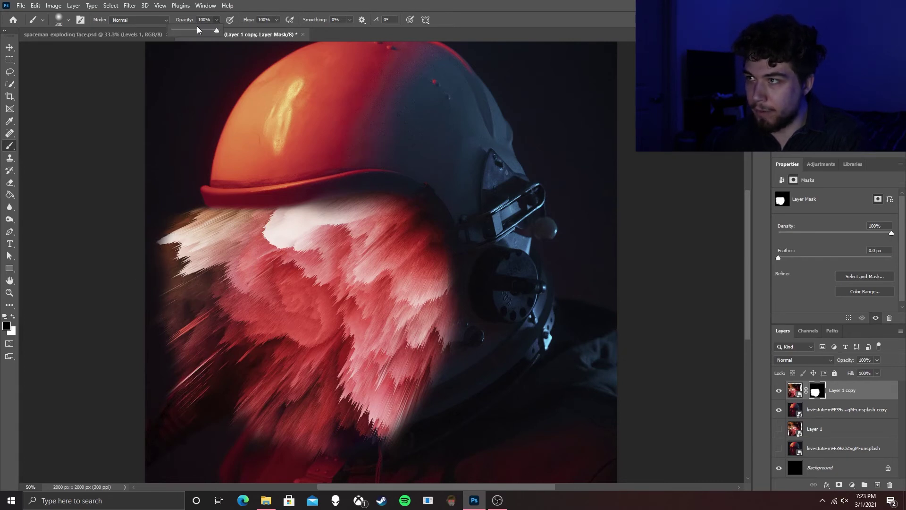
pyautogui.click(192, 254)
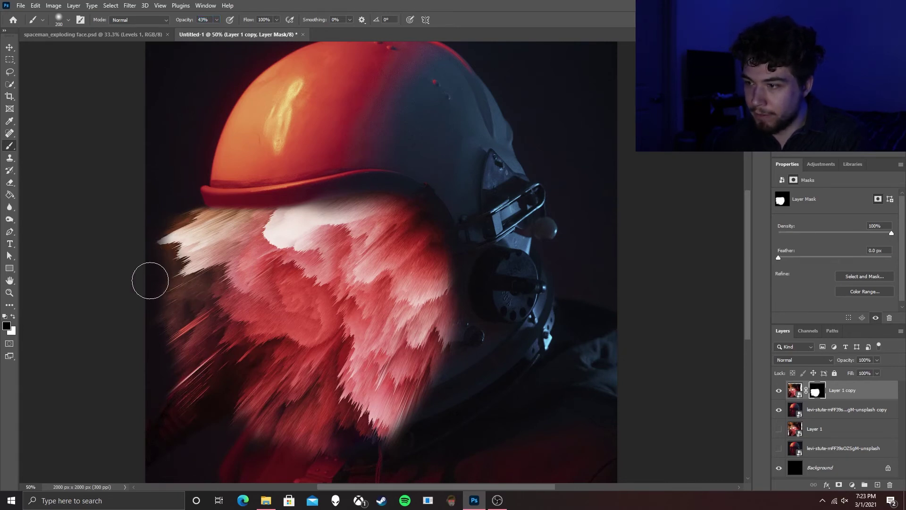
pyautogui.moveTo(174, 300)
pyautogui.mouseDown()
pyautogui.moveTo(155, 307)
pyautogui.moveTo(145, 206)
pyautogui.moveTo(172, 194)
pyautogui.moveTo(172, 206)
pyautogui.moveTo(161, 208)
pyautogui.moveTo(146, 292)
pyautogui.moveTo(168, 293)
pyautogui.moveTo(155, 309)
pyautogui.moveTo(154, 253)
pyautogui.moveTo(223, 392)
pyautogui.mouseUp()
pyautogui.moveTo(449, 330)
pyautogui.mouseDown()
pyautogui.moveTo(479, 313)
pyautogui.moveTo(469, 333)
pyautogui.mouseUp()
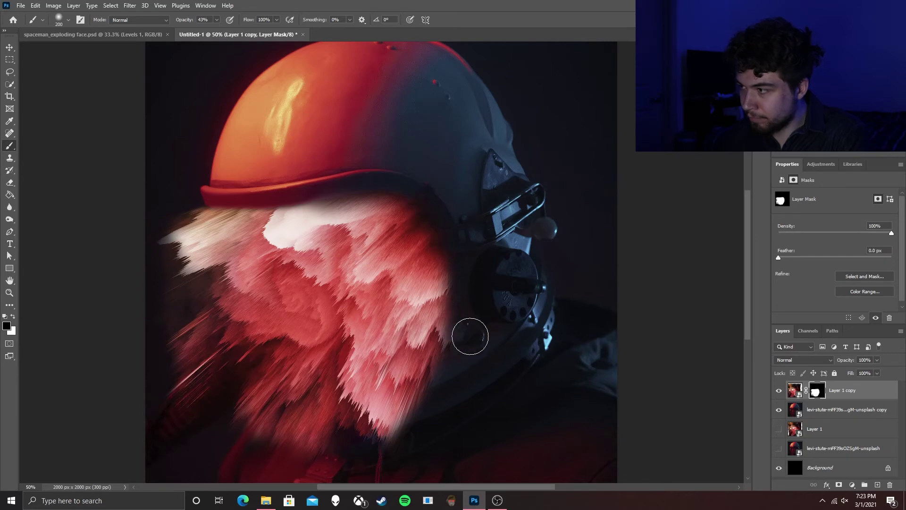
pyautogui.hotkey('ctrl', '-')
pyautogui.hotkey('ctrl', '+')
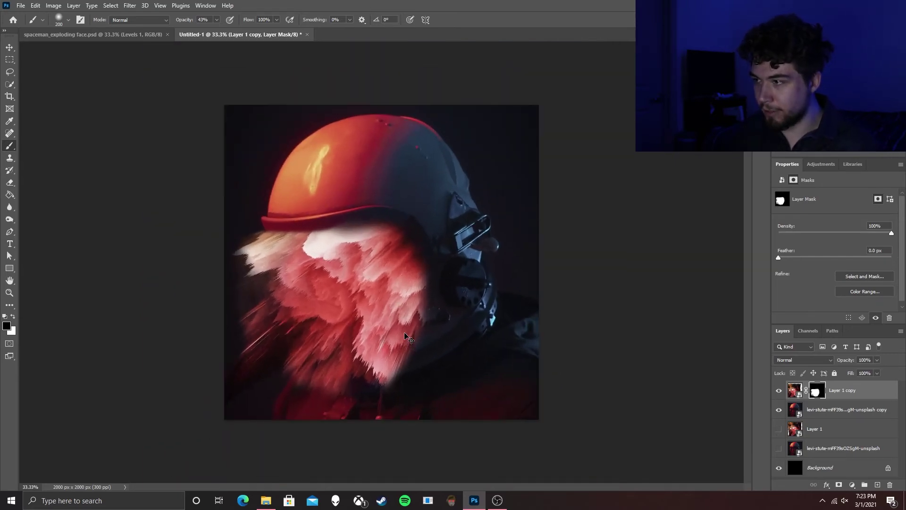
pyautogui.hotkey('ctrl', '-')
pyautogui.hotkey('ctrl', '-')
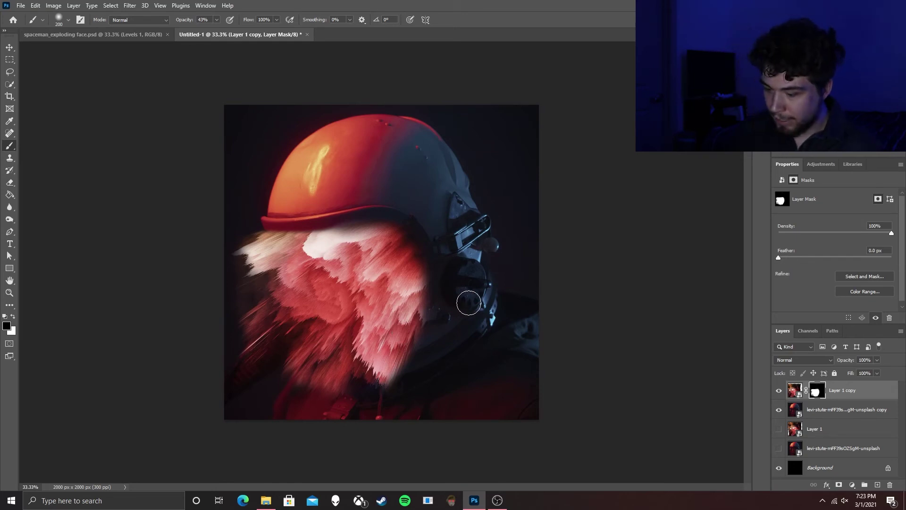
pyautogui.hotkey('ctrl', '+')
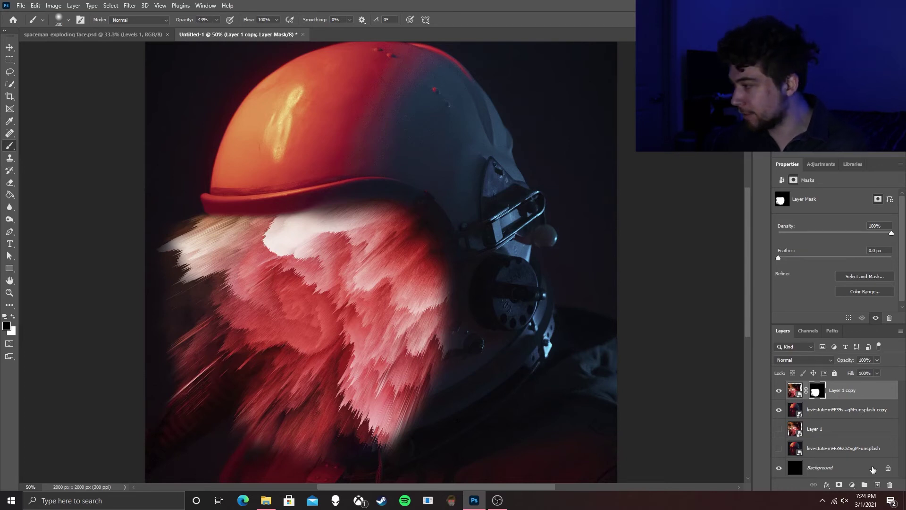
# Add a new Layer 2 in Color blend mode and erase over the plume with a 300 eraser.
pyautogui.click(878, 485)
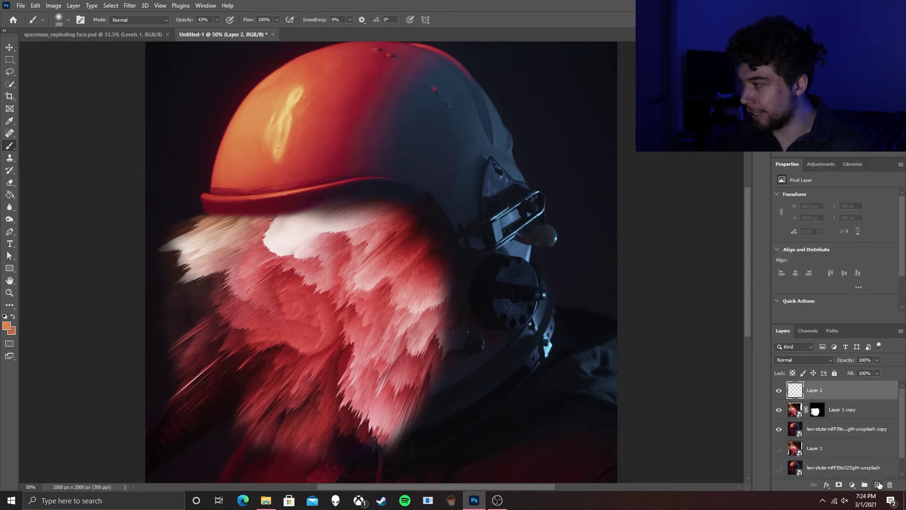
pyautogui.click(817, 360)
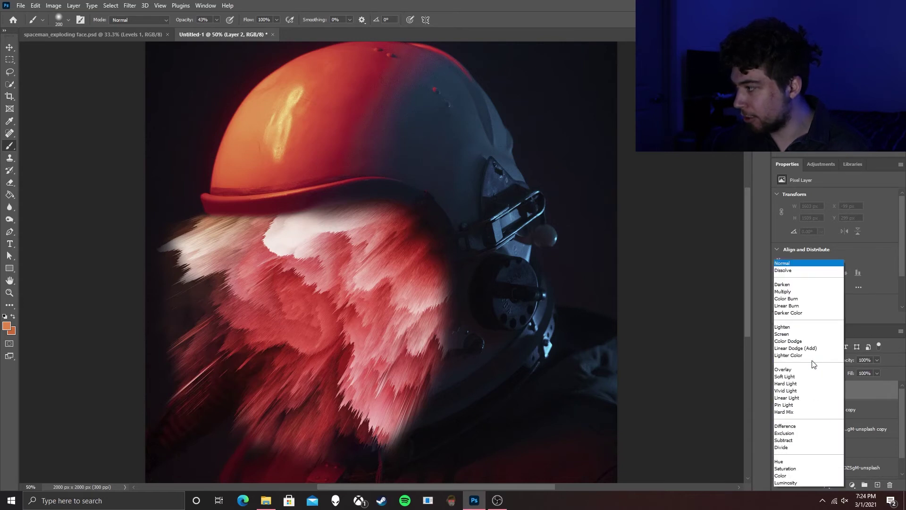
pyautogui.click(801, 475)
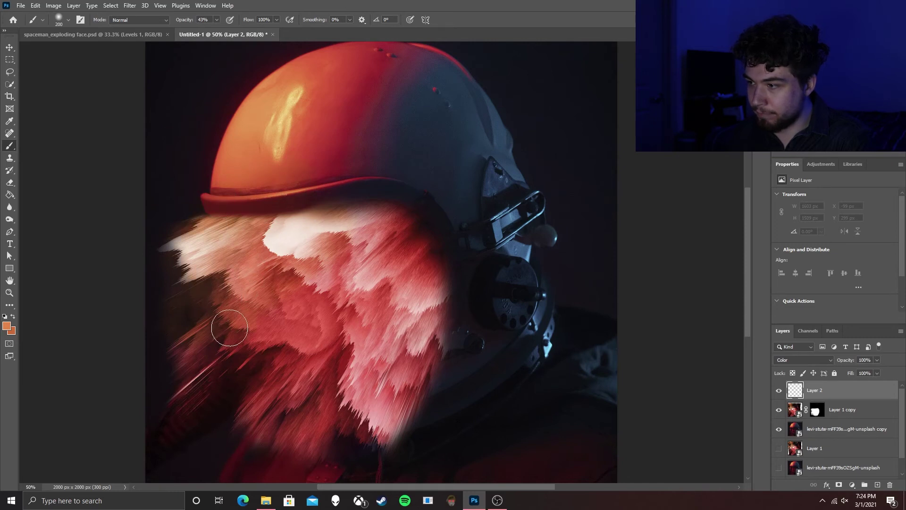
pyautogui.press('e')
pyautogui.press('[')
pyautogui.press('[')
pyautogui.press('[')
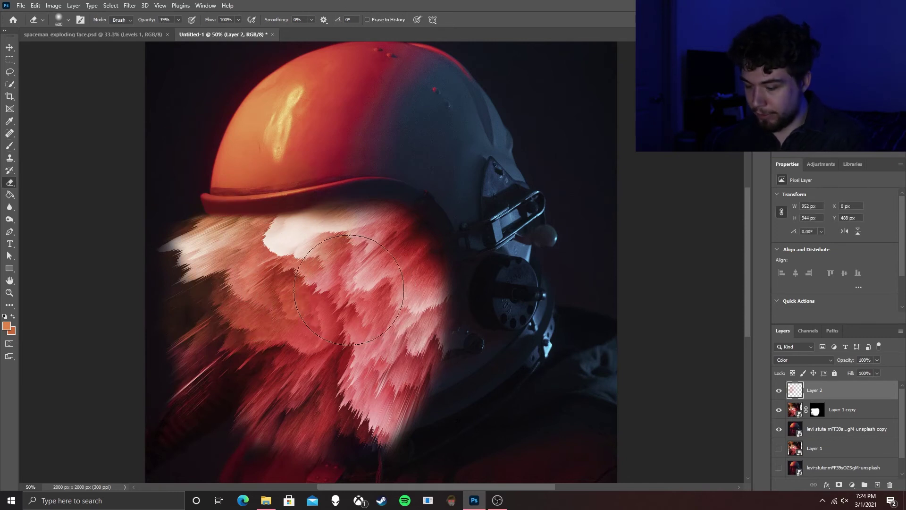
pyautogui.moveTo(307, 292); pyautogui.dragTo(319, 278)
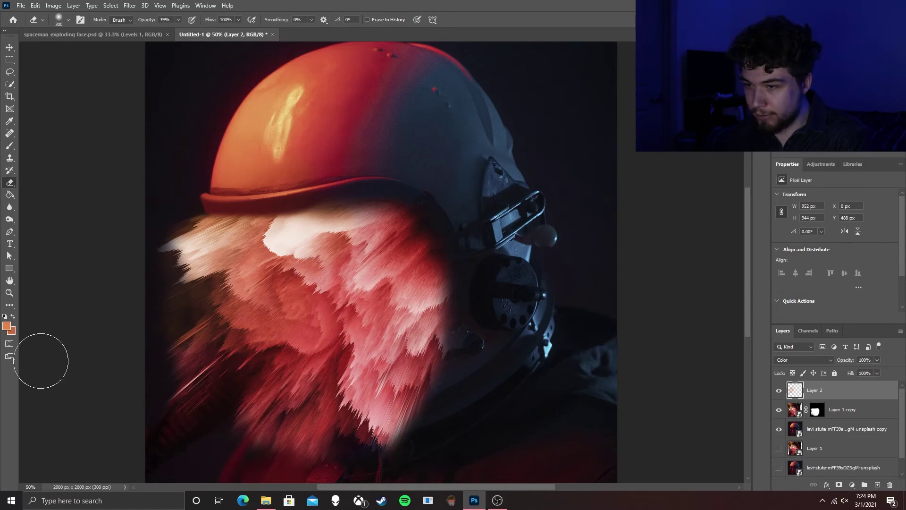
# Paint the helmet's sampled dark blue-grey over the explosion's right edge, undoing a stroke on the helmet top.
pyautogui.press('i')
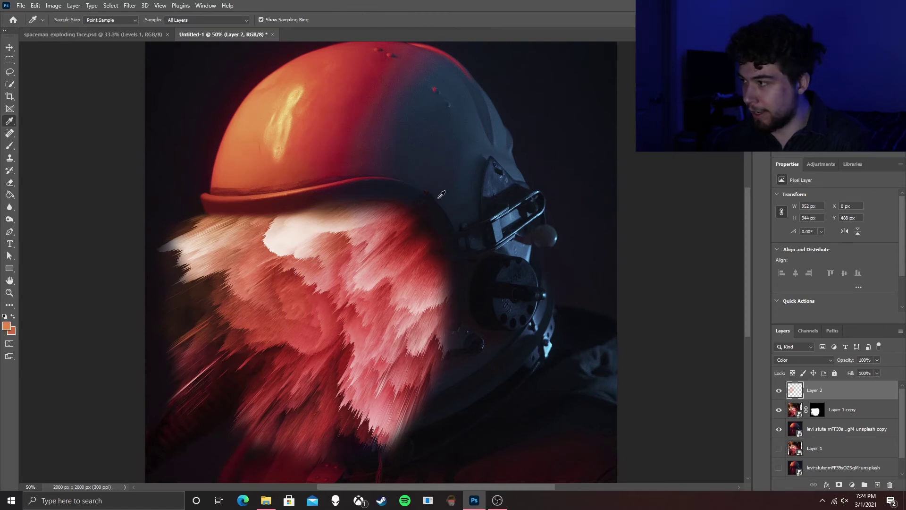
pyautogui.click(482, 134)
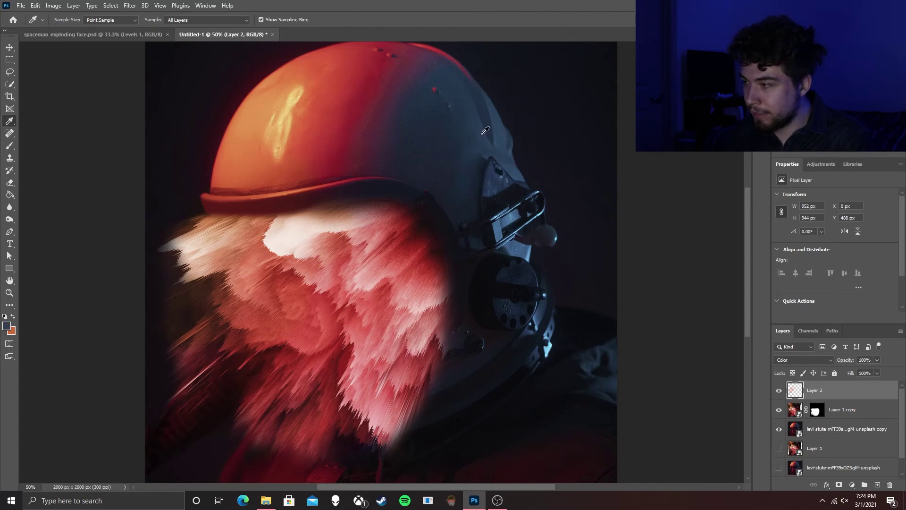
pyautogui.press('b')
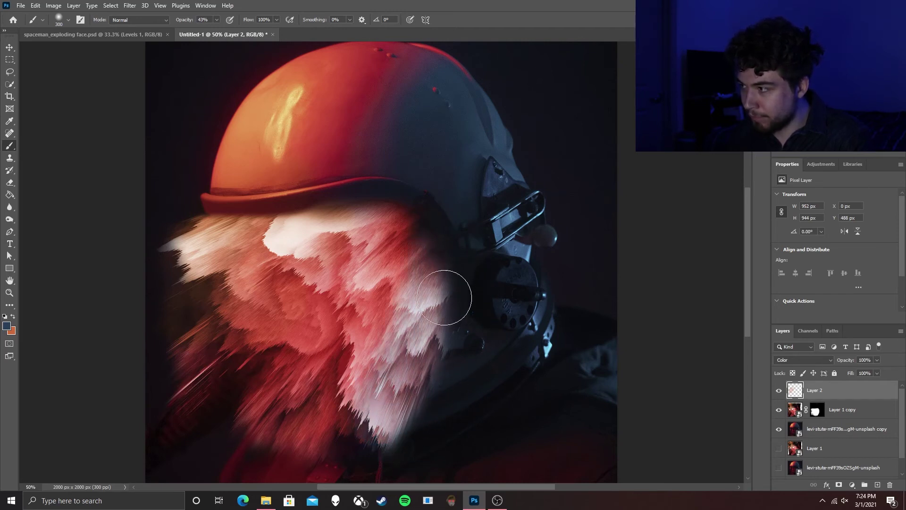
pyautogui.moveTo(395, 344)
pyautogui.mouseDown()
pyautogui.moveTo(412, 404)
pyautogui.moveTo(491, 425)
pyautogui.mouseUp()
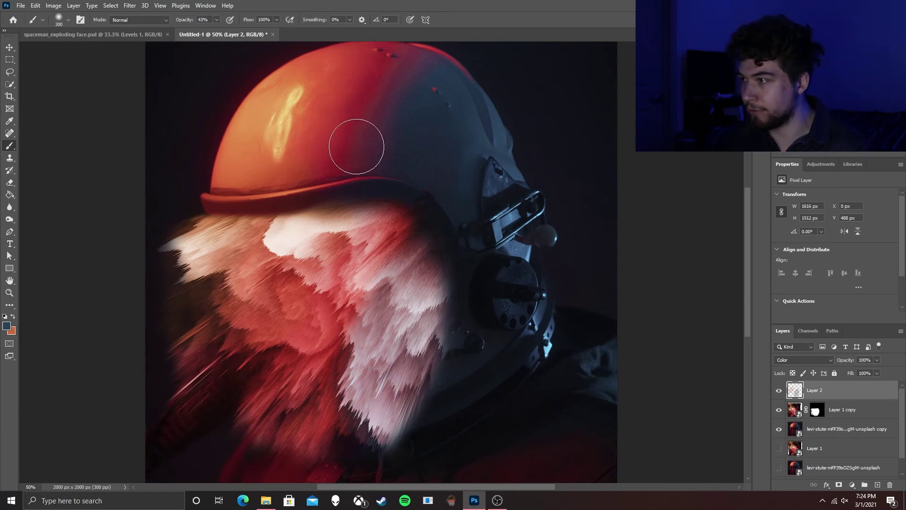
pyautogui.moveTo(317, 117)
pyautogui.mouseDown()
pyautogui.moveTo(322, 92)
pyautogui.moveTo(305, 82)
pyautogui.moveTo(267, 99)
pyautogui.moveTo(235, 157)
pyautogui.moveTo(277, 164)
pyautogui.moveTo(338, 142)
pyautogui.moveTo(382, 102)
pyautogui.mouseUp()
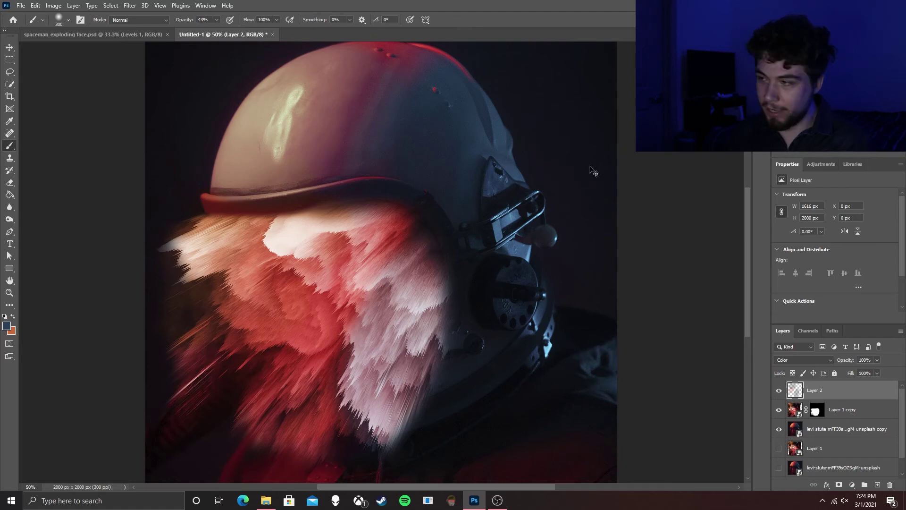
pyautogui.hotkey('ctrl', 'z')
# Clip Layer 2 to Layer 1 copy and zoom the view out to 33.3%.
pyautogui.rightClick(845, 391)
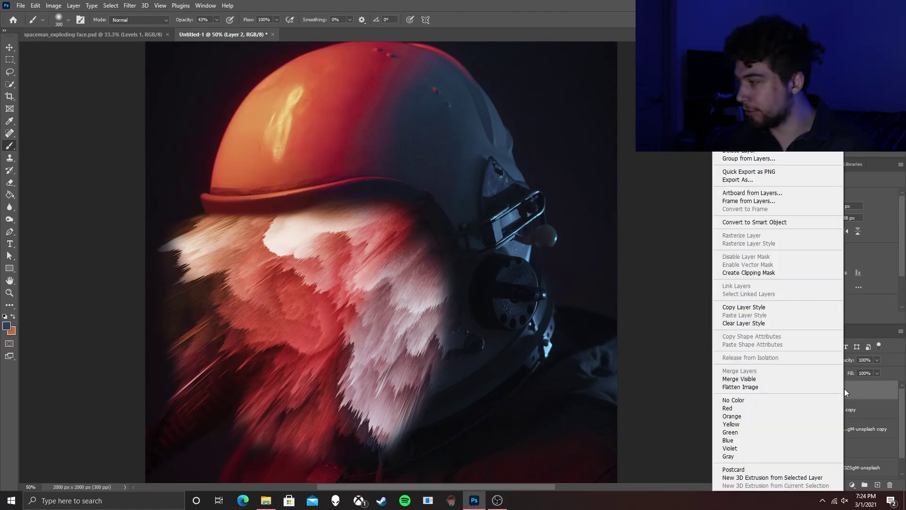
pyautogui.click(787, 272)
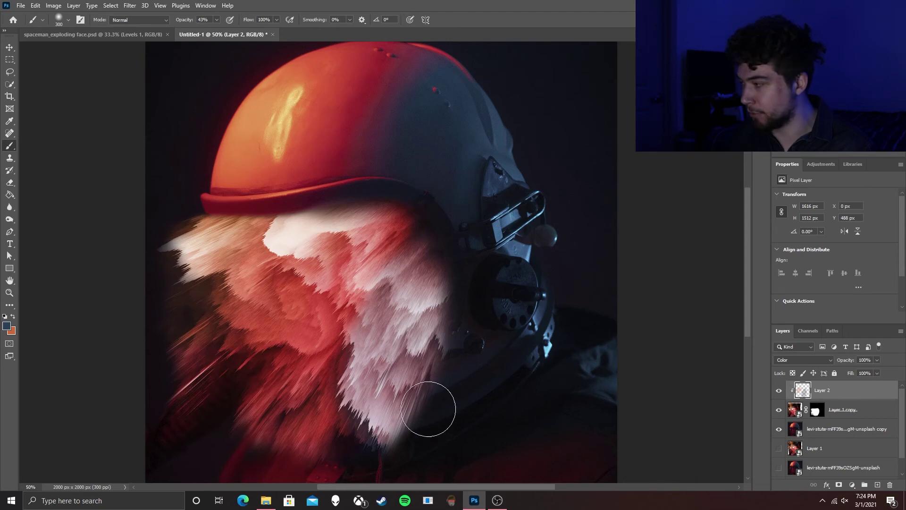
pyautogui.hotkey('ctrl', '-')
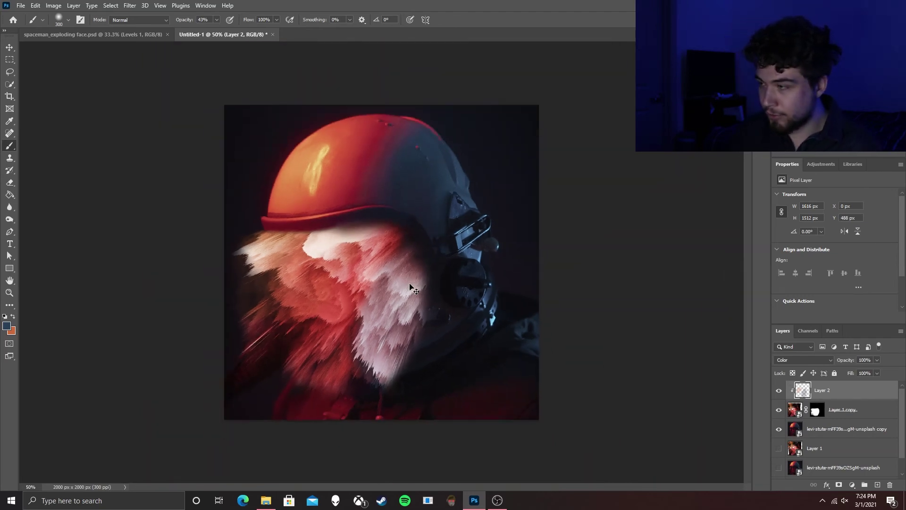
pyautogui.hotkey('ctrl', '+')
pyautogui.hotkey('ctrl', '-')
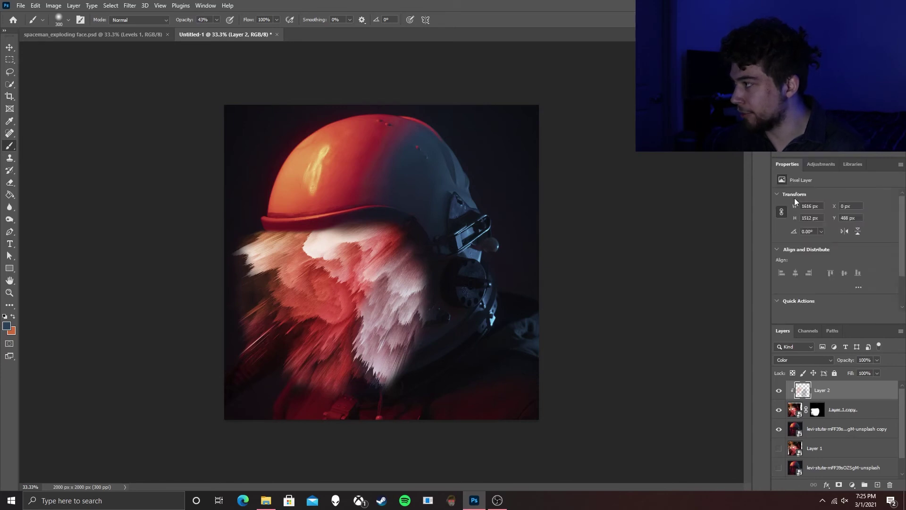
pyautogui.hotkey('ctrl', 'u')
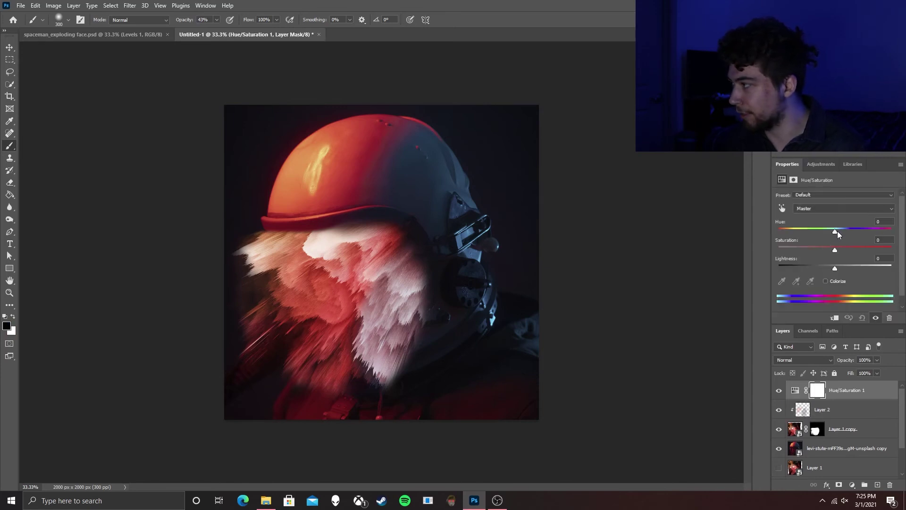
# Try shifting Hue toward green and purple and lowering Saturation, then revert to defaults.
pyautogui.moveTo(833, 231); pyautogui.dragTo(874, 231)
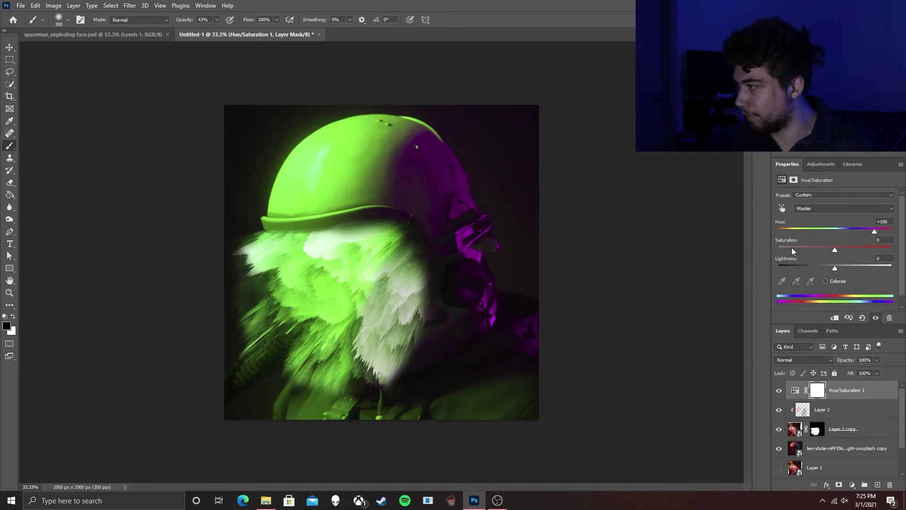
pyautogui.moveTo(836, 251); pyautogui.dragTo(809, 251)
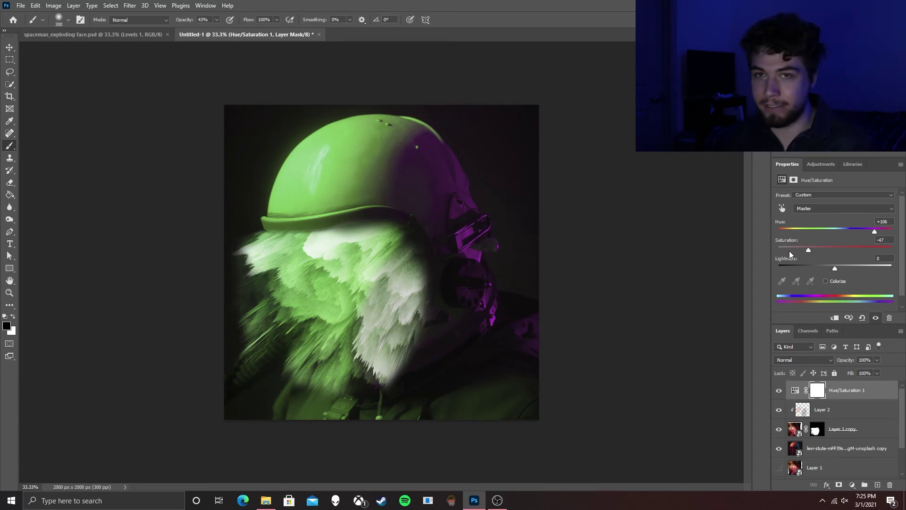
pyautogui.hotkey('ctrl', 'z')
pyautogui.hotkey('ctrl', 'z')
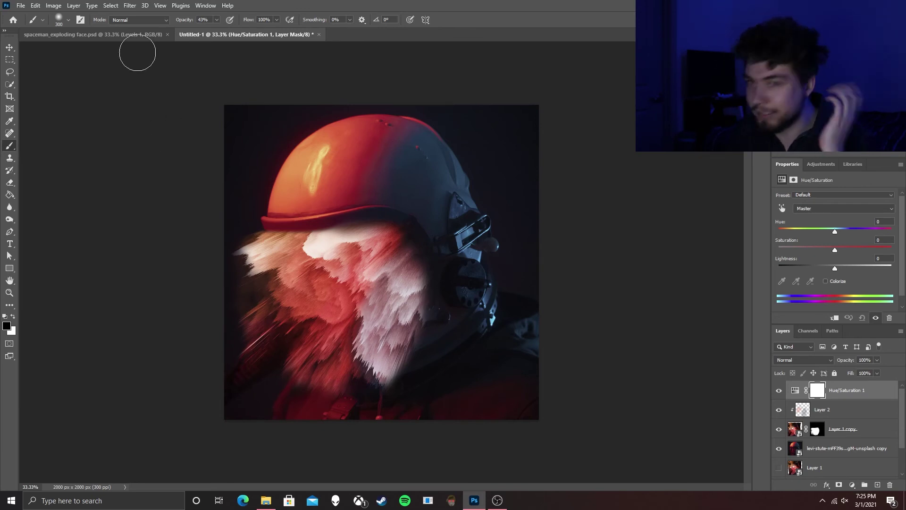
pyautogui.click(137, 37)
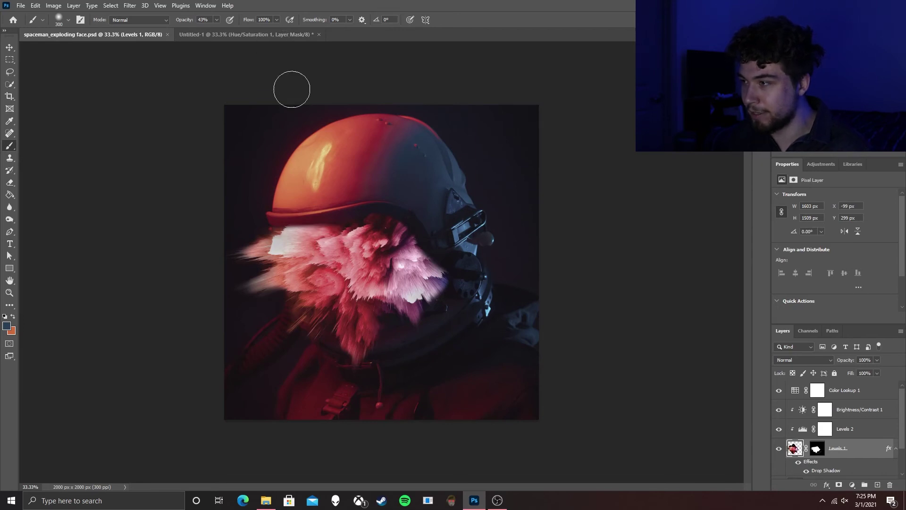
pyautogui.click(261, 38)
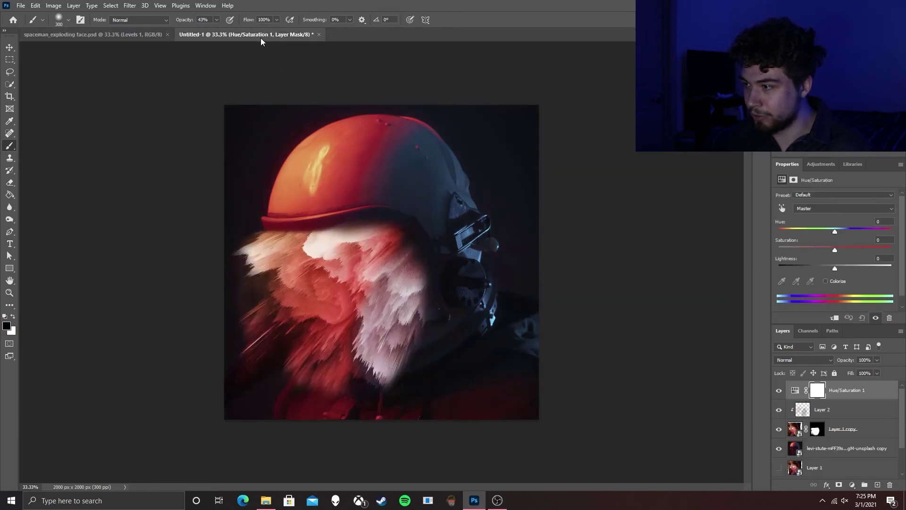
pyautogui.click(127, 34)
pyautogui.click(285, 36)
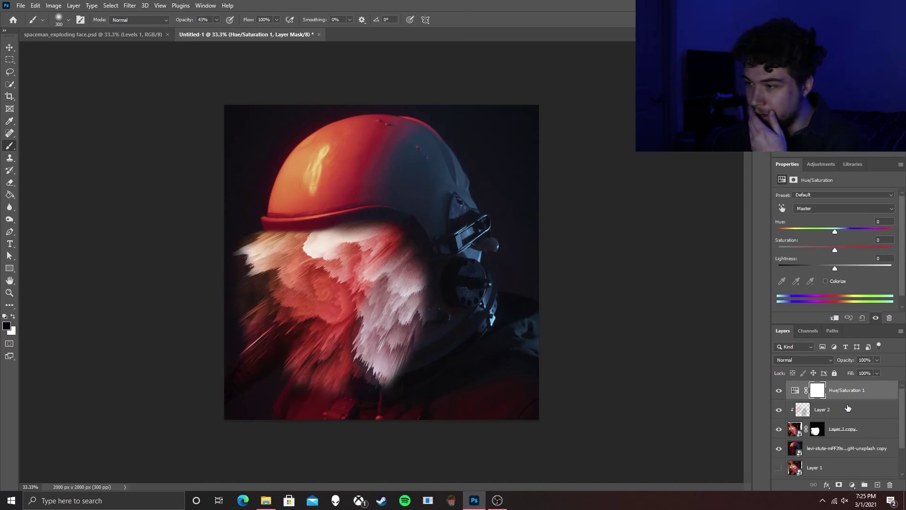
pyautogui.click(822, 166)
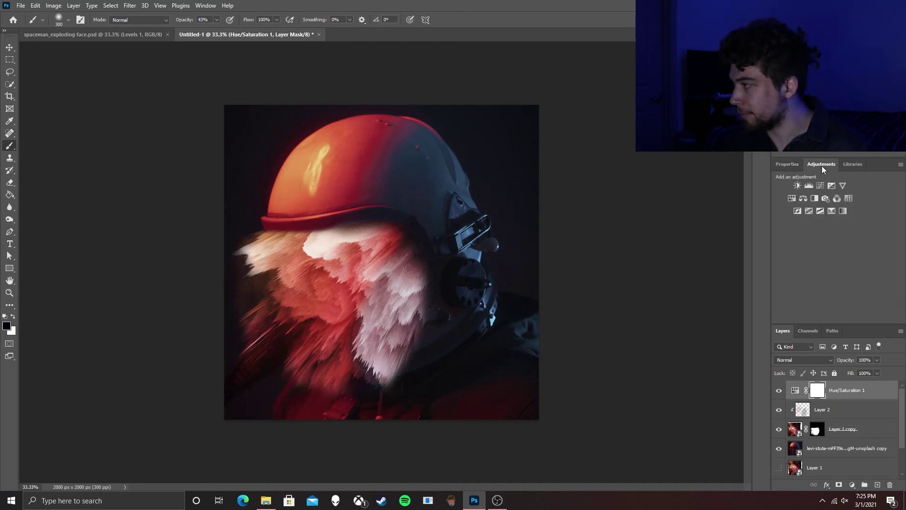
# Add a Color Lookup layer, preview 2Strip, Bleach Bypass, 3Strip and Crisp_Winter, then keep FallColors.look.
pyautogui.click(850, 197)
pyautogui.click(848, 196)
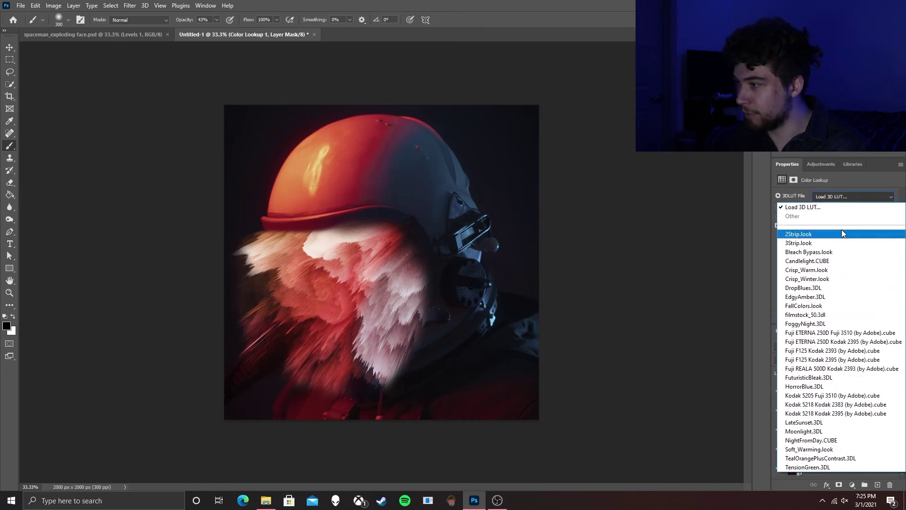
pyautogui.click(842, 230)
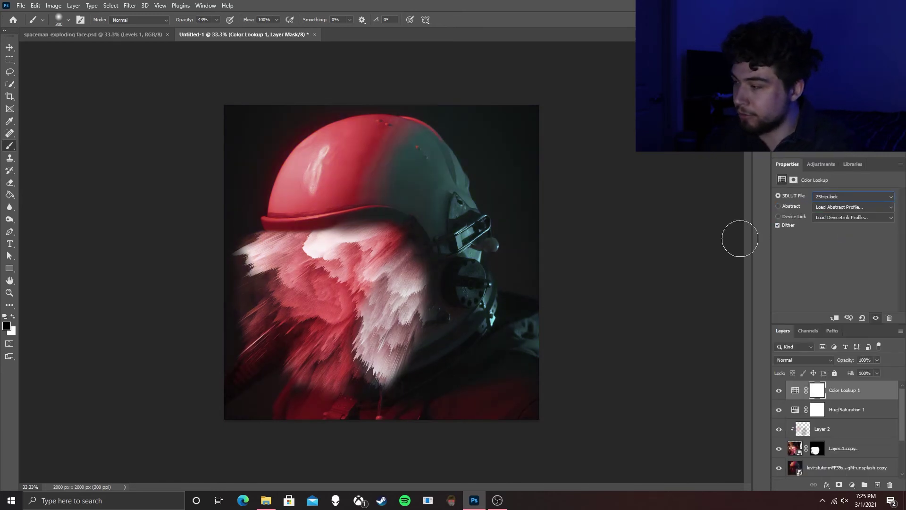
pyautogui.press('Down')
pyautogui.press('Down')
pyautogui.press('Down')
pyautogui.press('Up')
pyautogui.press('Up')
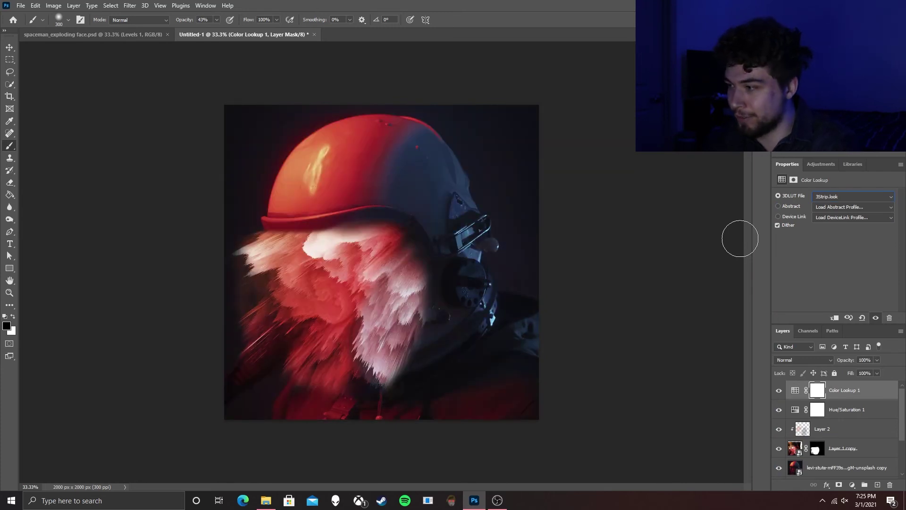
pyautogui.press('Up')
pyautogui.press('Down')
pyautogui.press('Down')
pyautogui.press('Down')
pyautogui.press('Down')
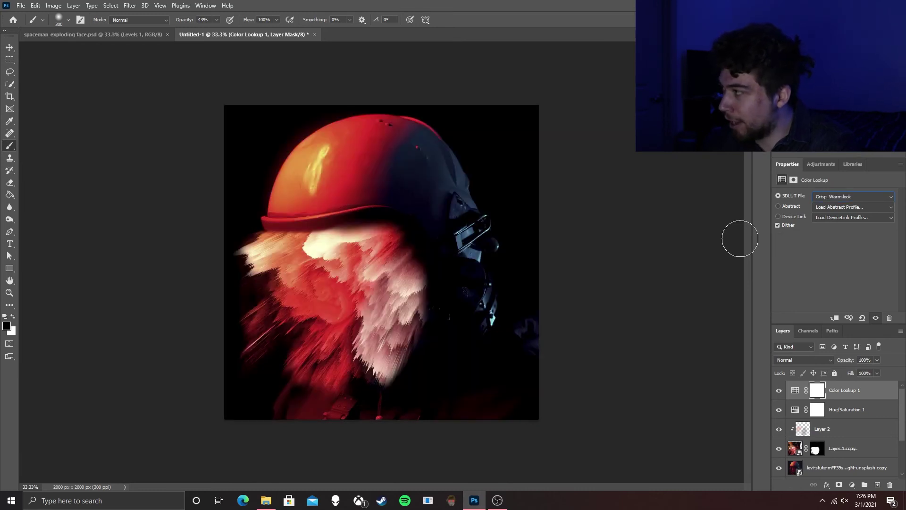
pyautogui.press('Down')
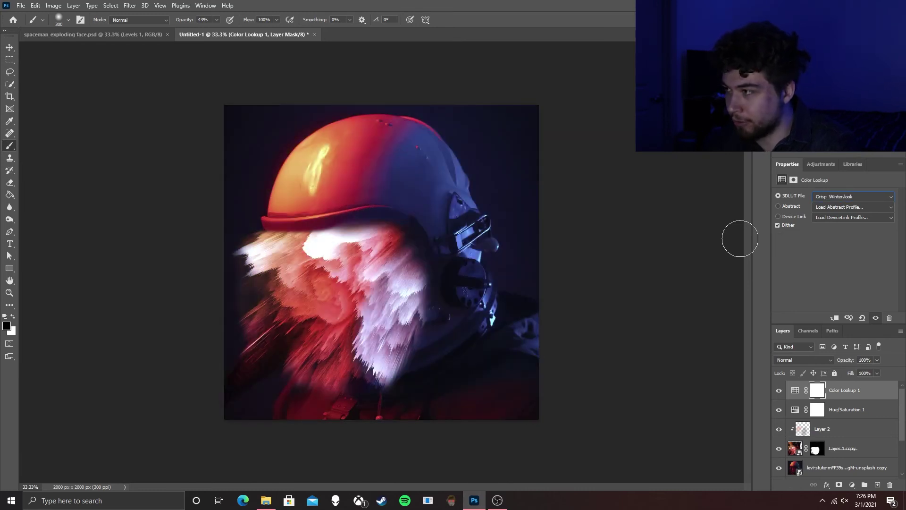
pyautogui.press('Down')
pyautogui.press('Down')
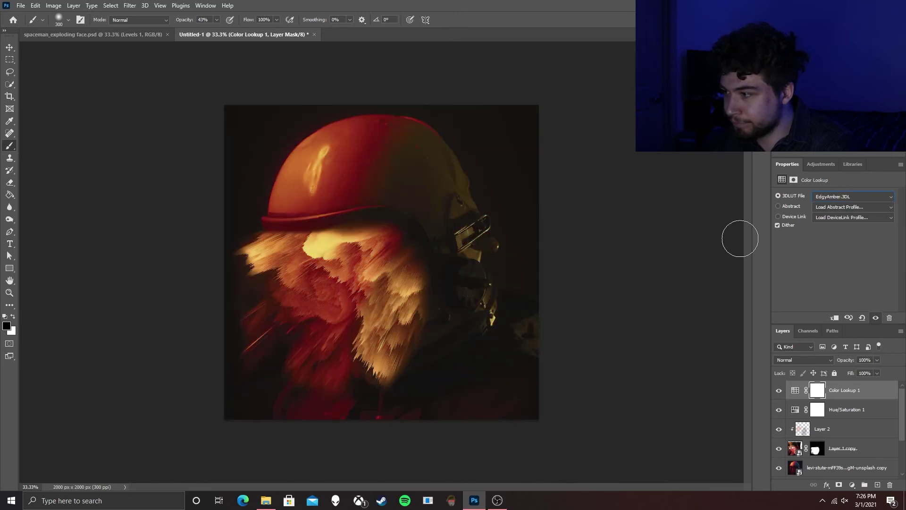
pyautogui.press('Down')
pyautogui.press('Up')
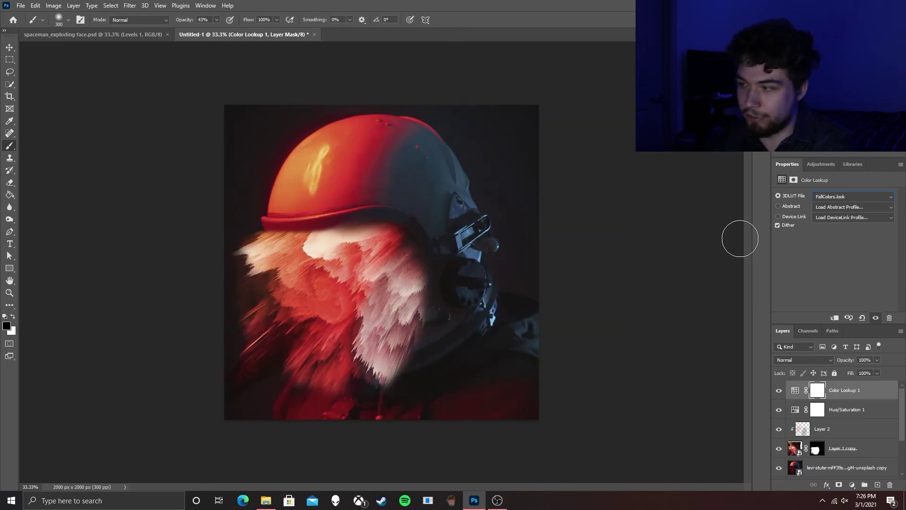